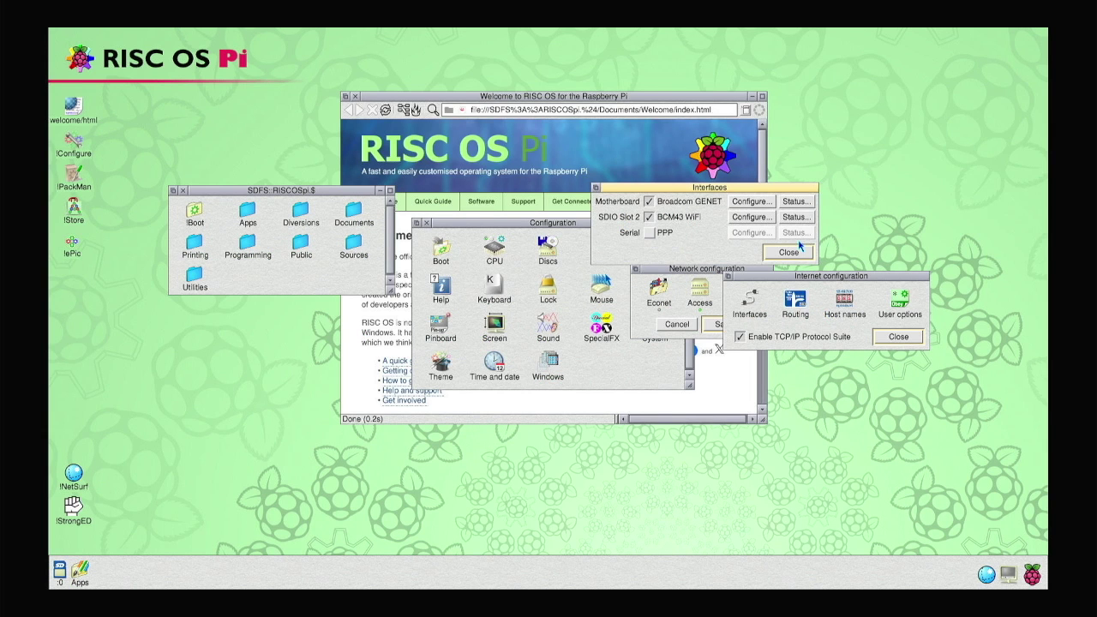
- Keep the SDIO Slot 2 BCM43 WiFi interface on 'via DHCP' and apply it with Set
click(759, 220)
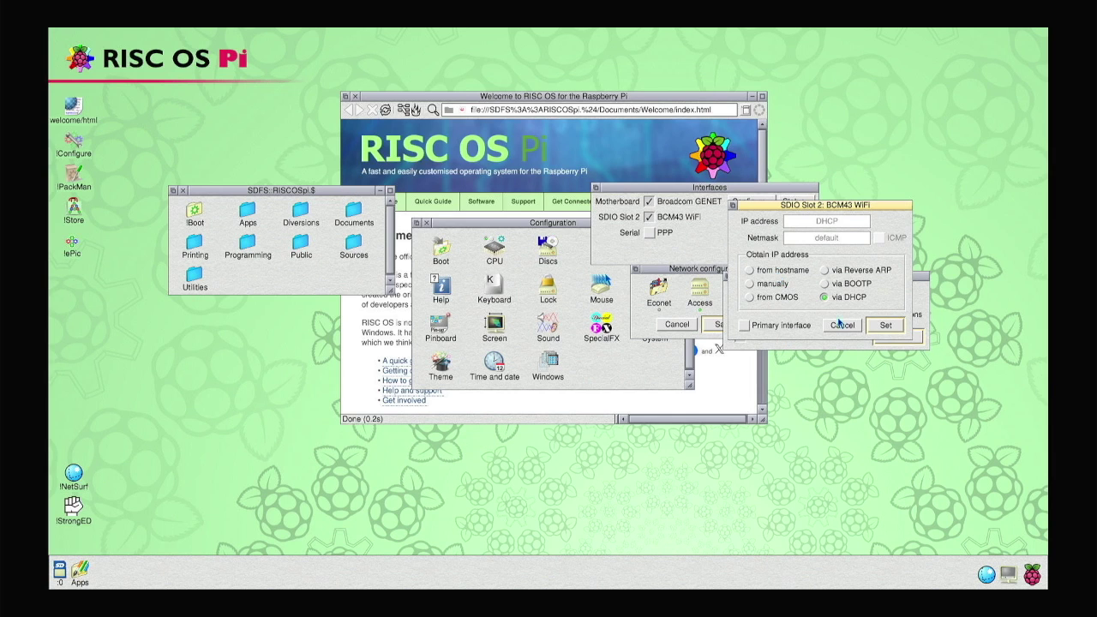
click(886, 327)
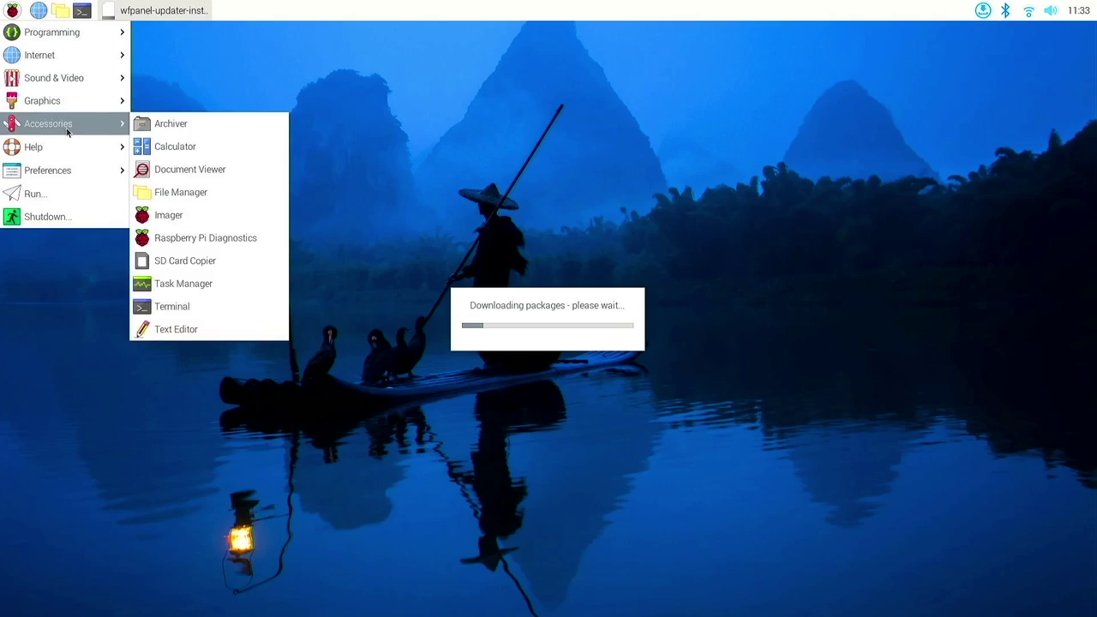
- Launch Recommended Software from the Raspberry menu's Preferences submenu
mouse_move(78, 75)
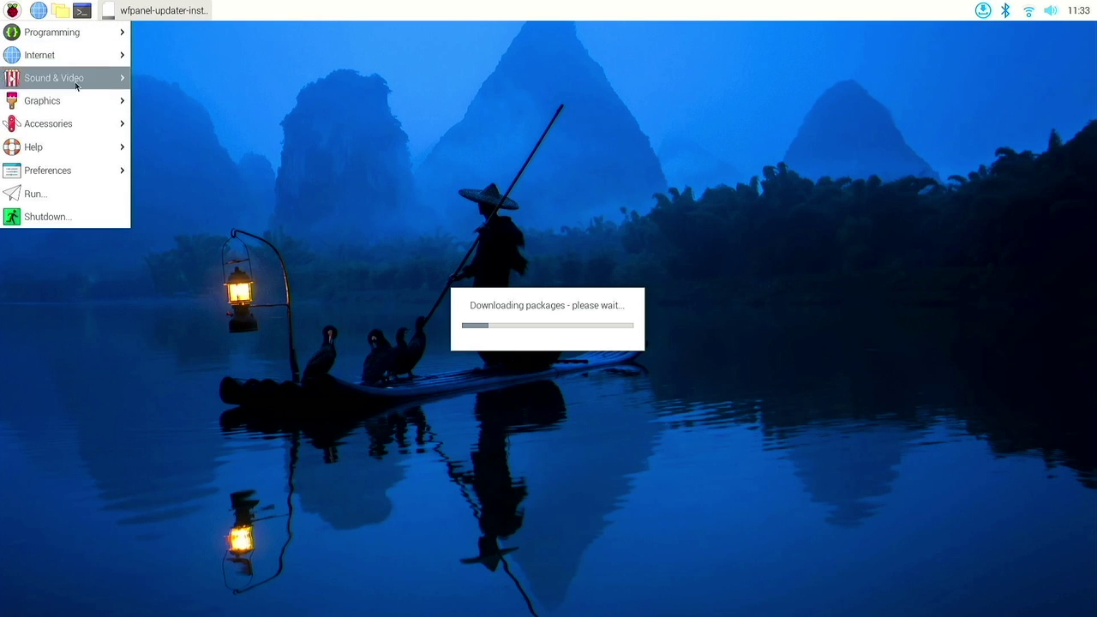
mouse_move(81, 171)
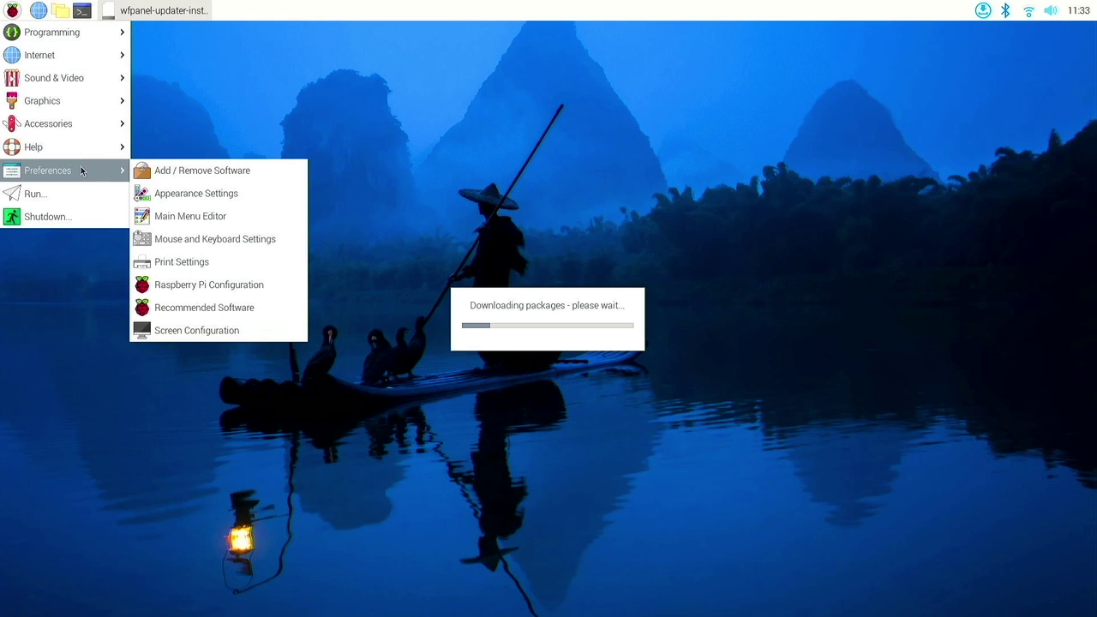
click(231, 317)
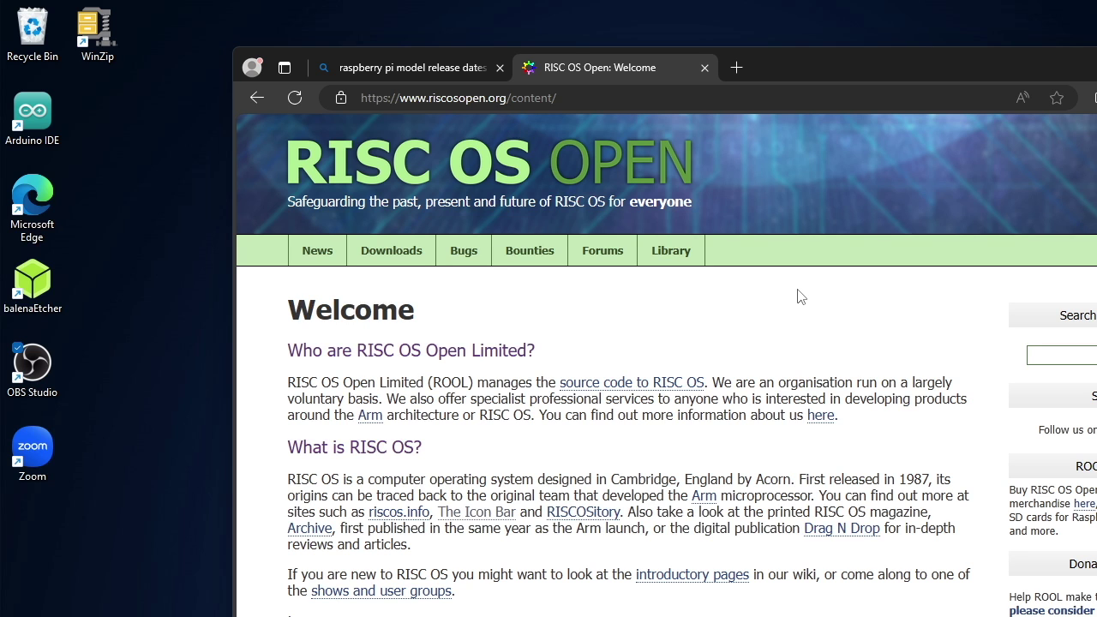
- Open the riscosopen.org Downloads section and scroll through it to find the Raspberry Pi SD card image
click(399, 253)
scroll(763, 463, down, 6)
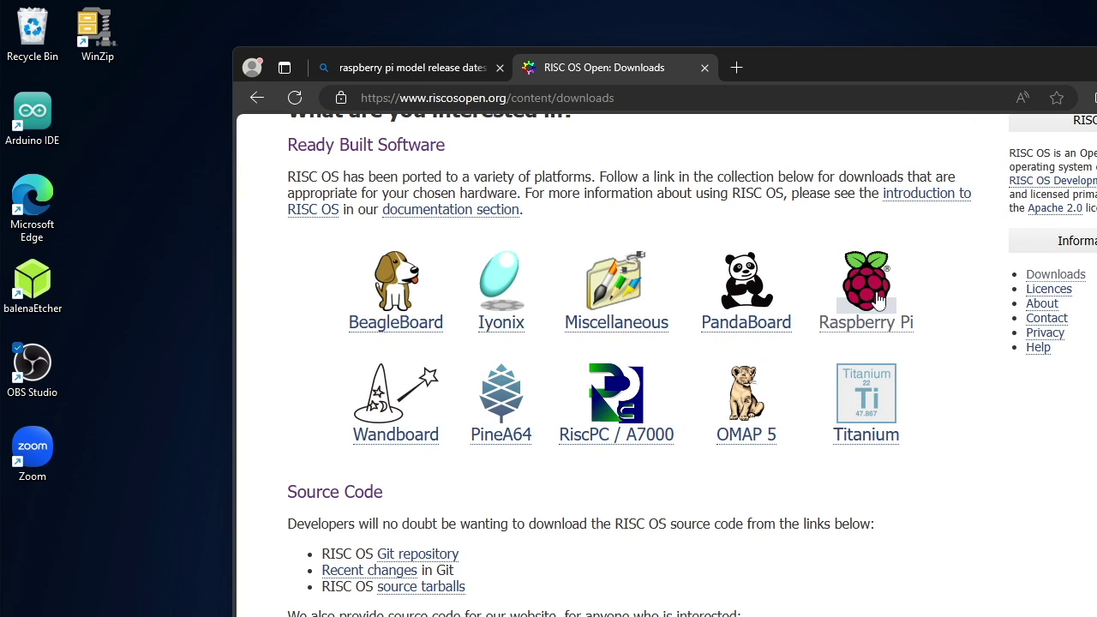
scroll(534, 509, down, 4)
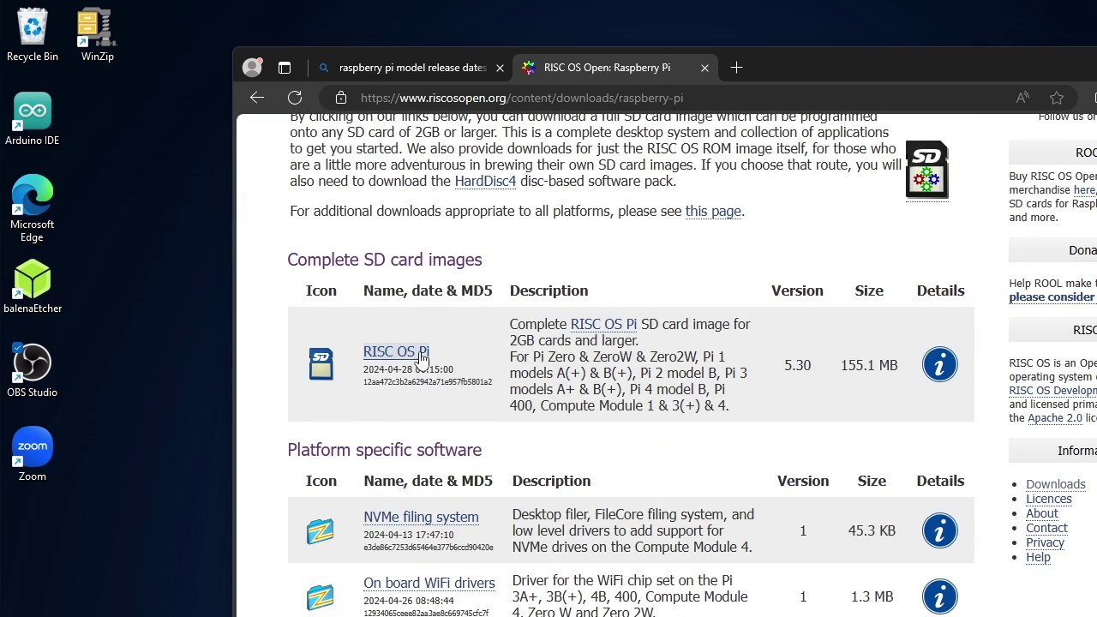
scroll(386, 361, down, 3)
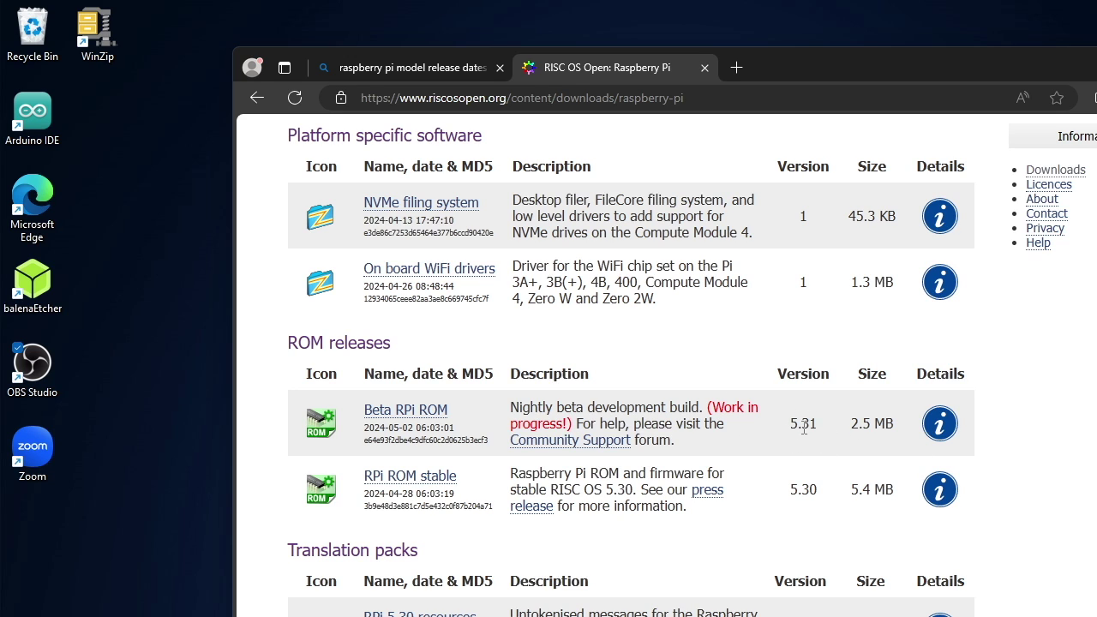
scroll(808, 426, up, 8)
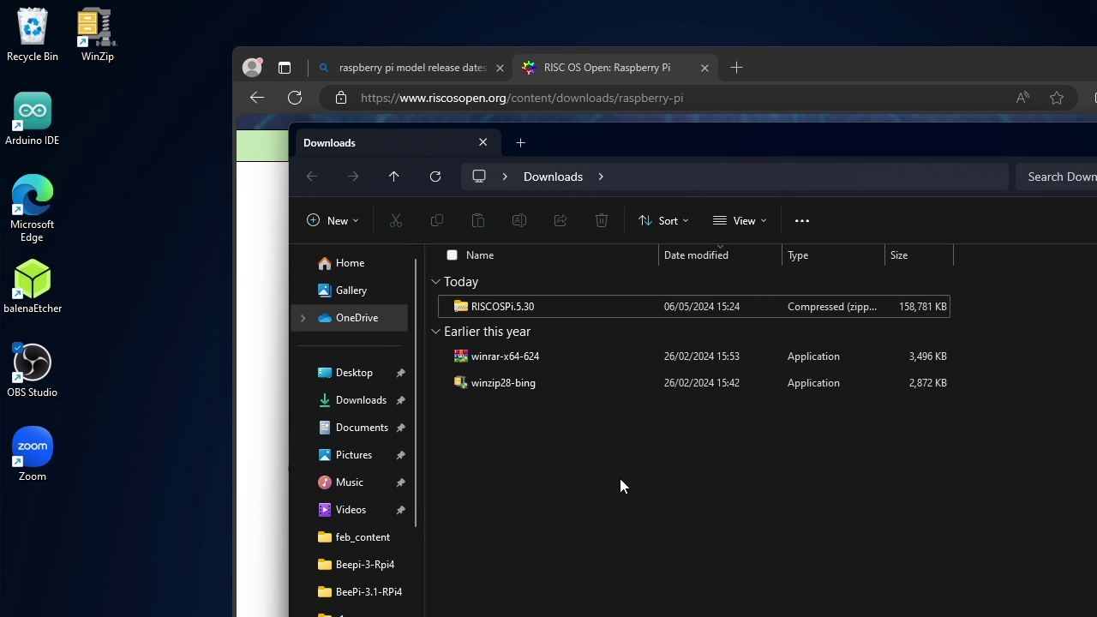
- Extract the RISCOSPi.5.30 zip to get ro530-1875M and ReadMe, then start balenaEtcher
double_click(491, 311)
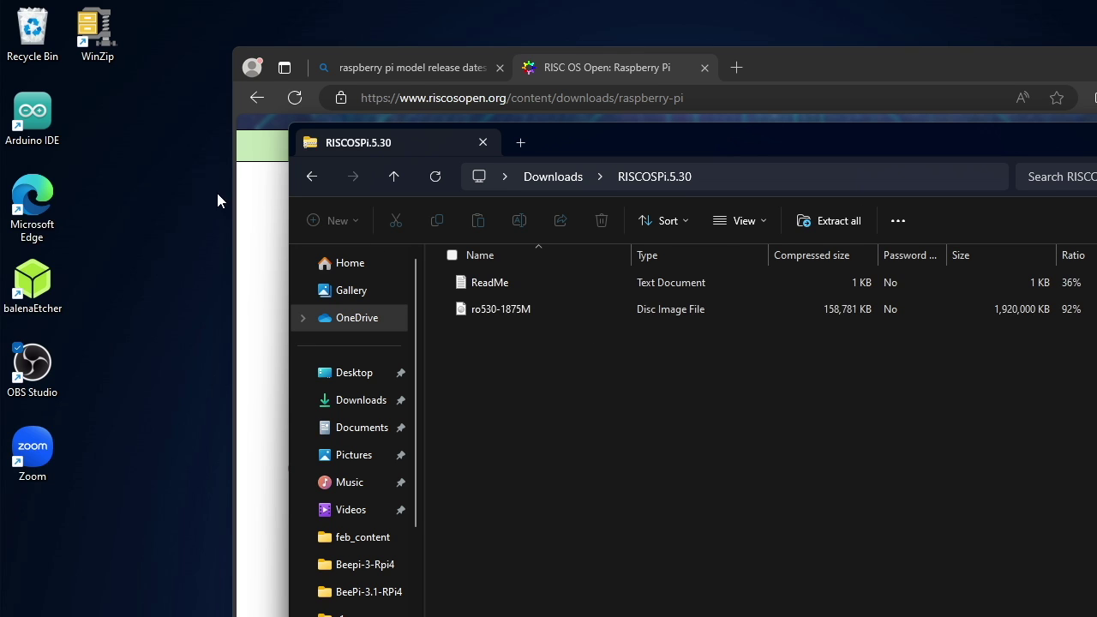
click(836, 223)
key(Return)
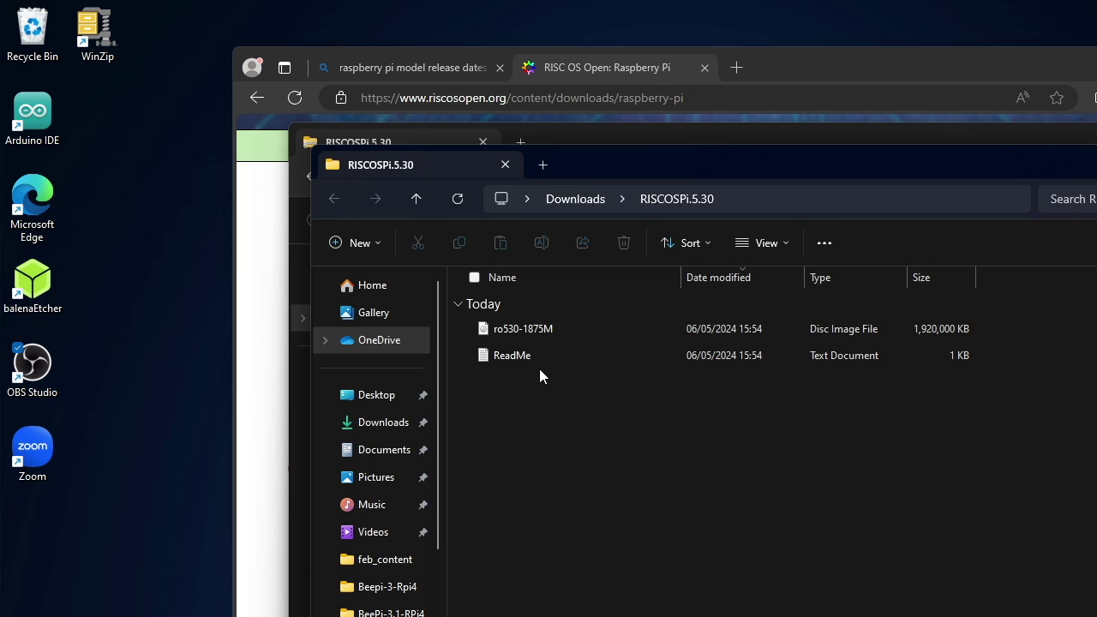
click(527, 334)
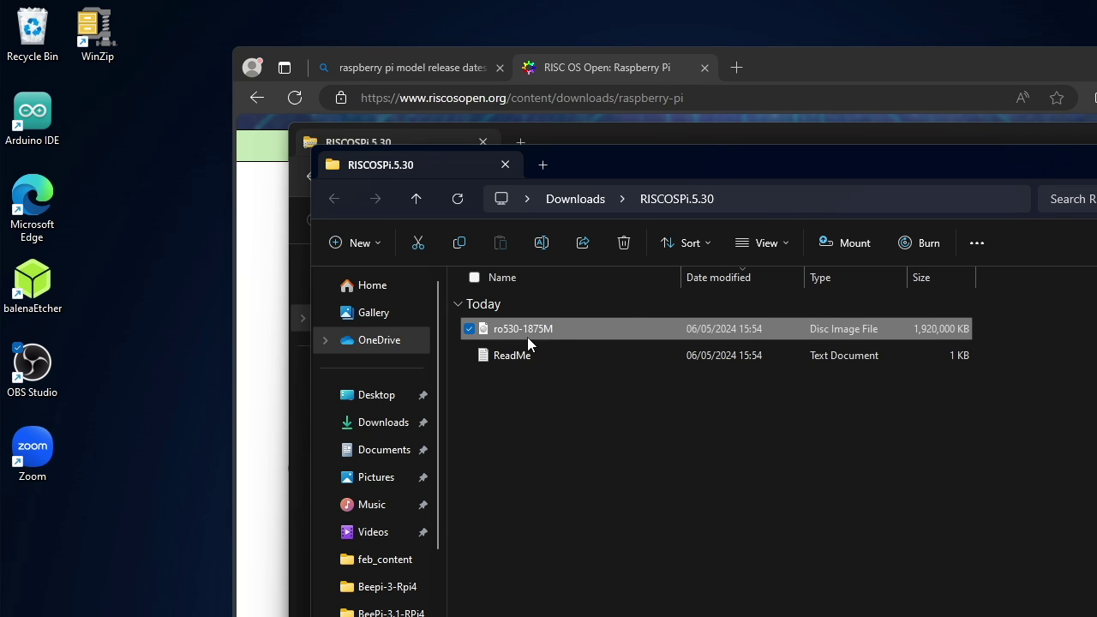
click(33, 283)
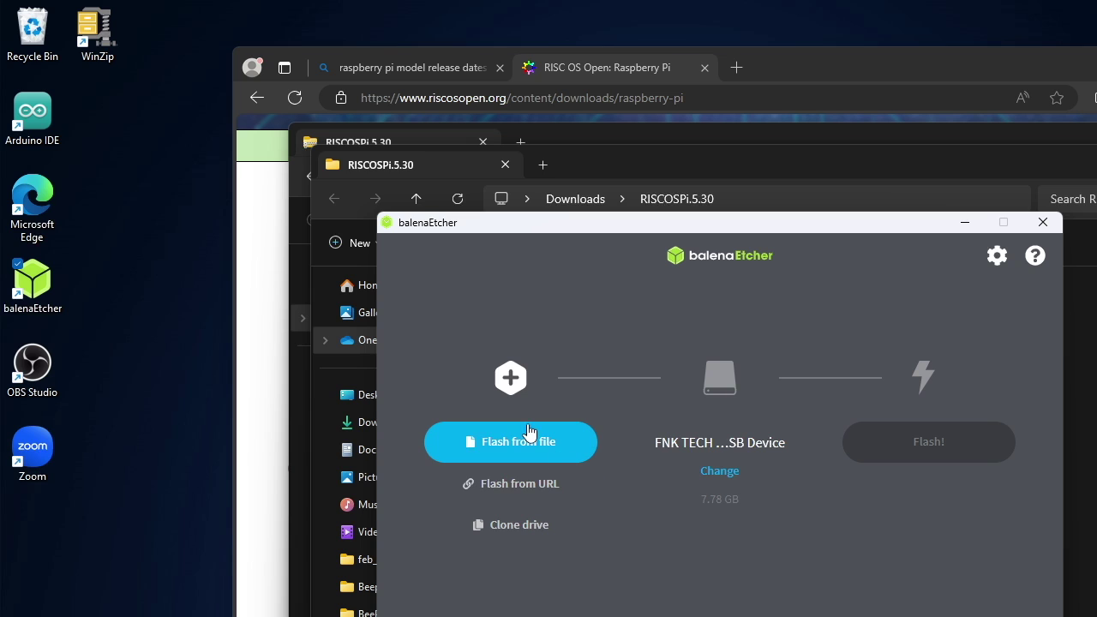
- Choose ro530-1875M from Downloads\RISCOSPi.5.30 as the image and the 7.78 GB FNK TECH USB device as target
click(534, 443)
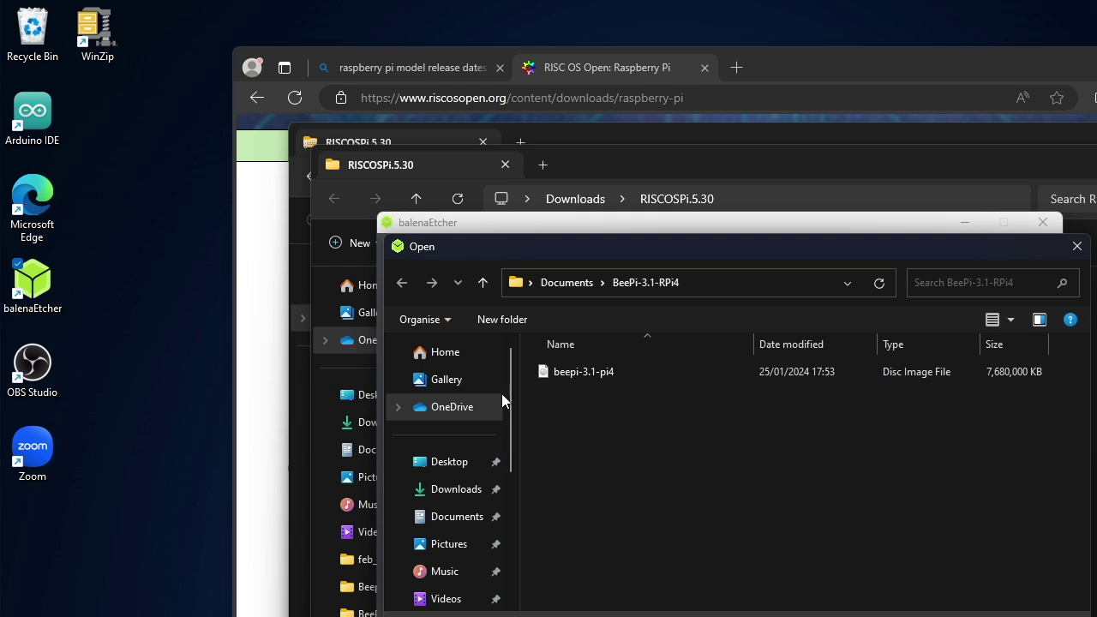
click(444, 492)
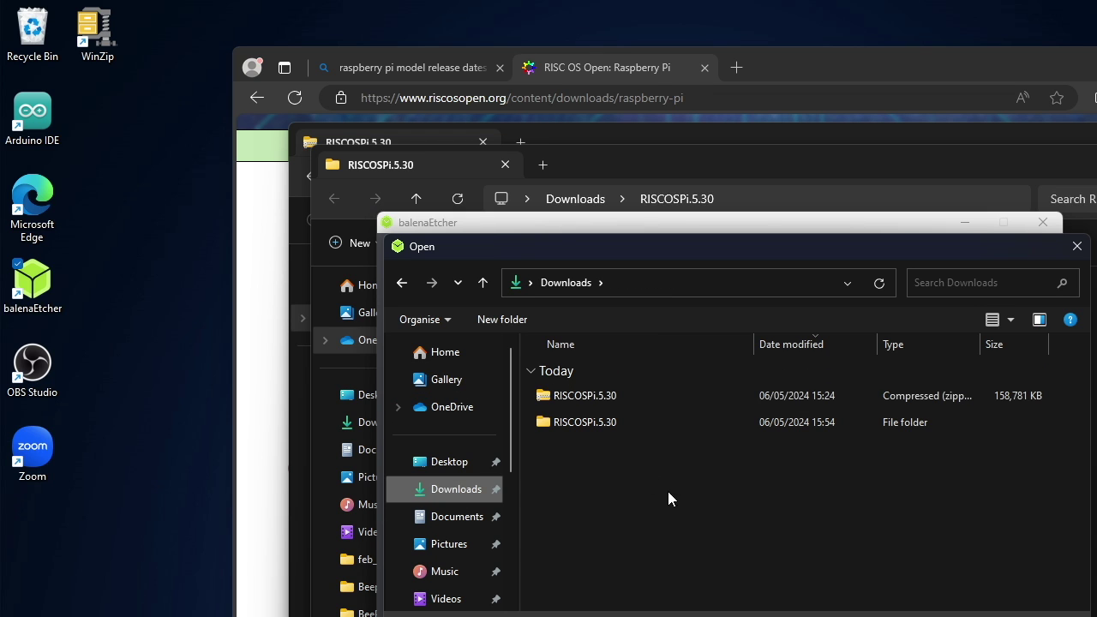
double_click(591, 422)
click(589, 397)
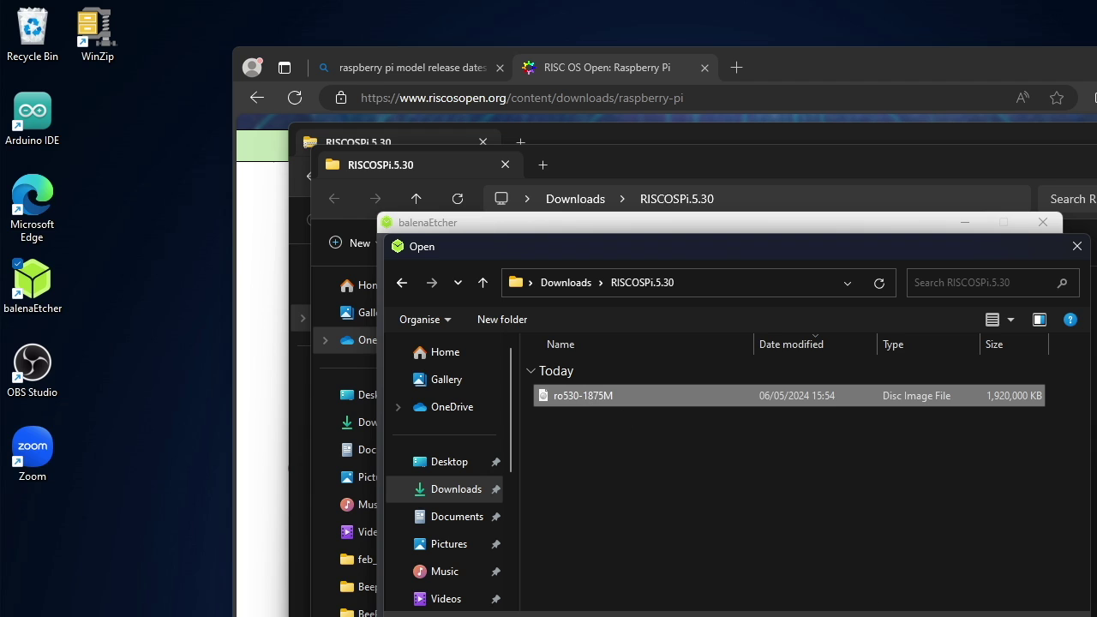
double_click(589, 397)
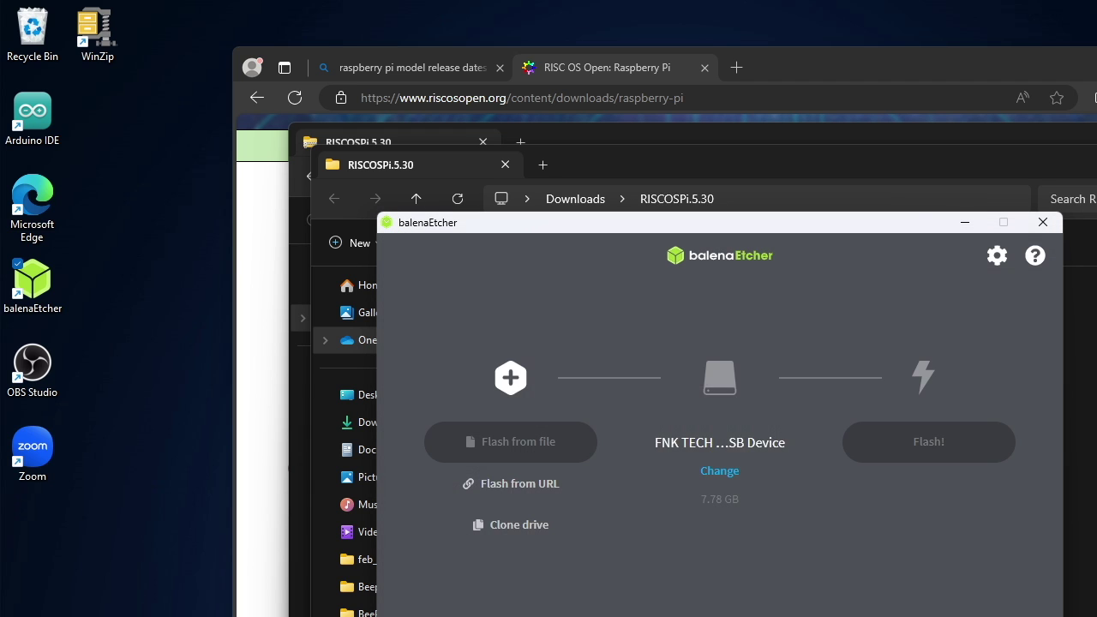
click(720, 472)
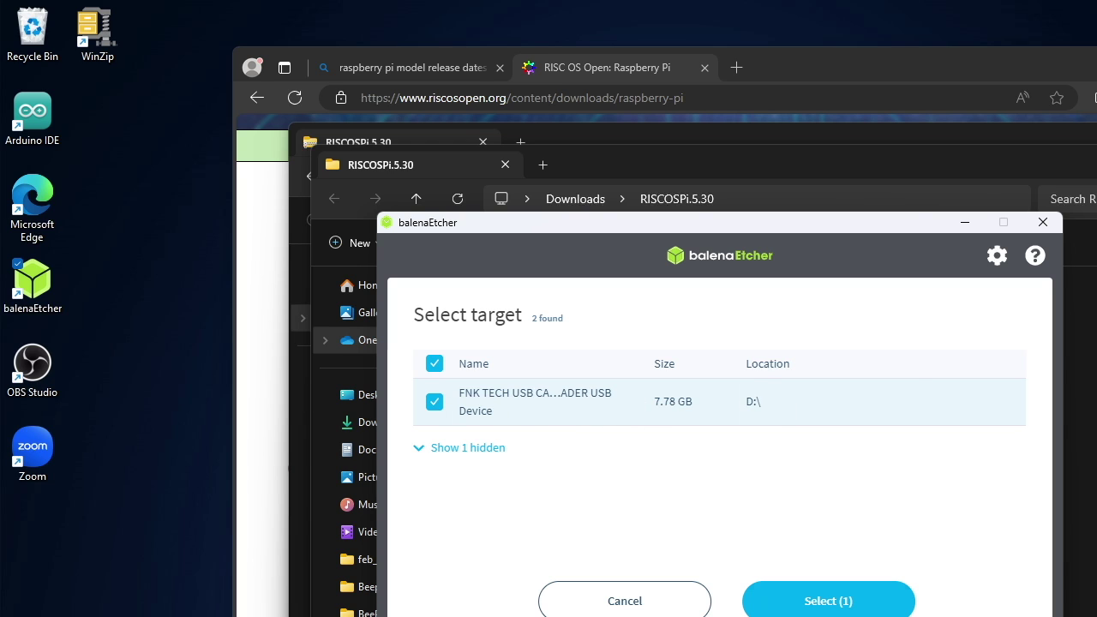
click(812, 607)
- Flash ro530-1875M.img onto the FNK TECH USB device
click(918, 441)
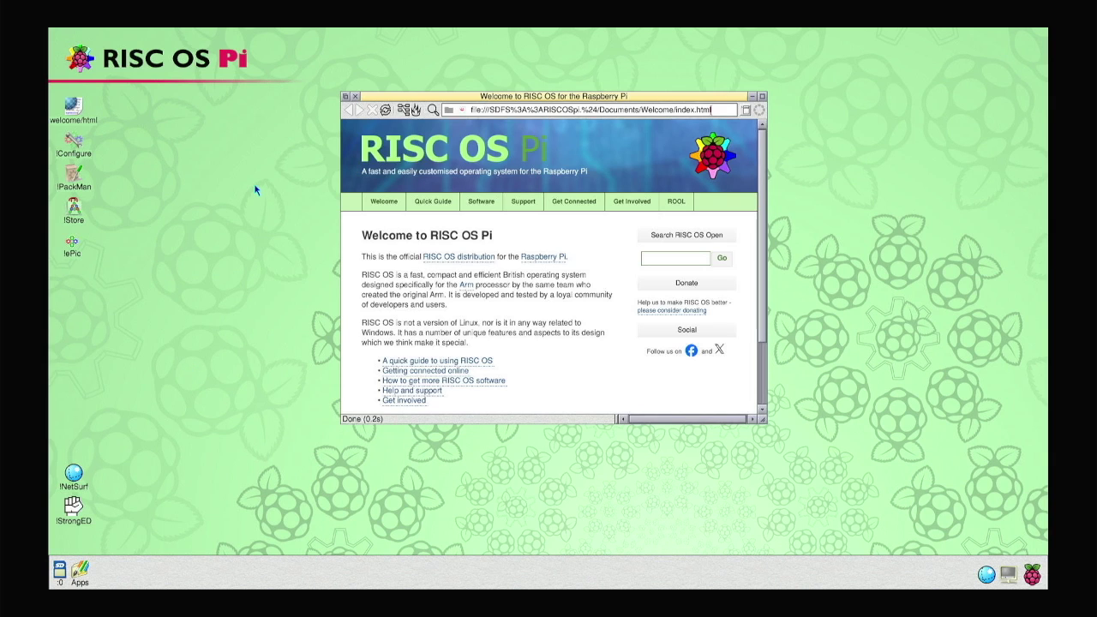
- Open the SD card's SDFS::RISCOSpi.$ root folder, move its window up, and bring up the system menu
click(59, 569)
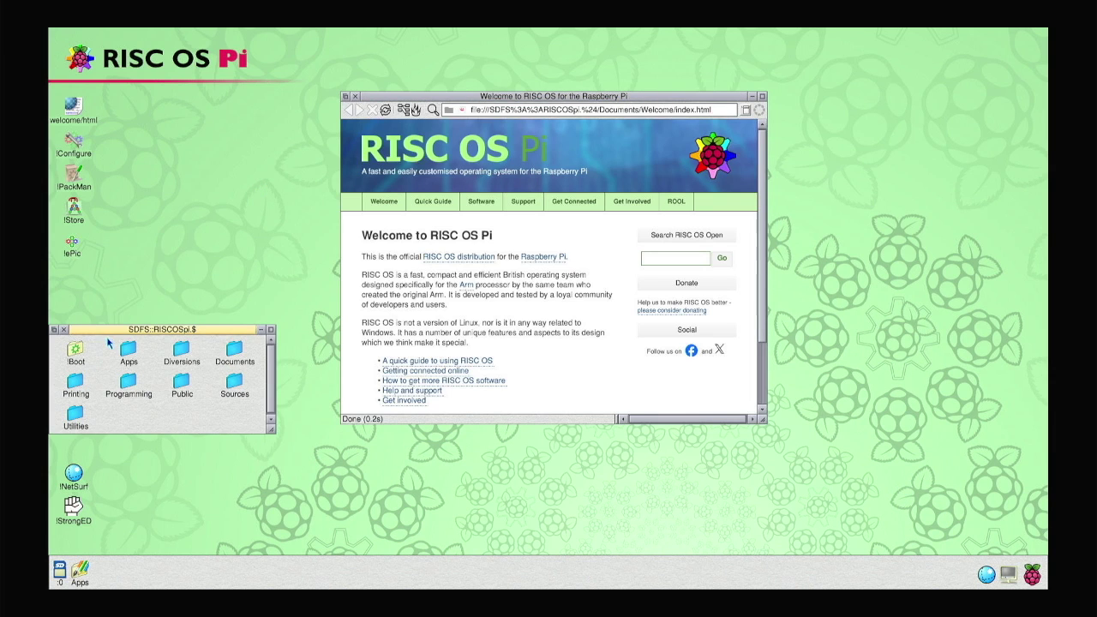
drag(106, 329, 226, 190)
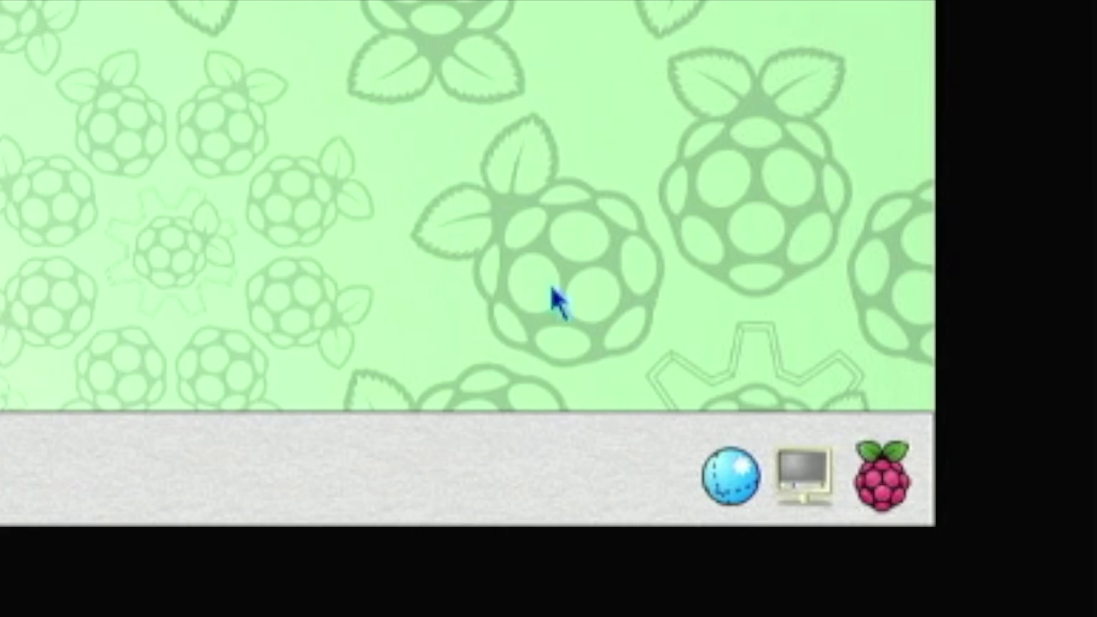
middle_click(1033, 581)
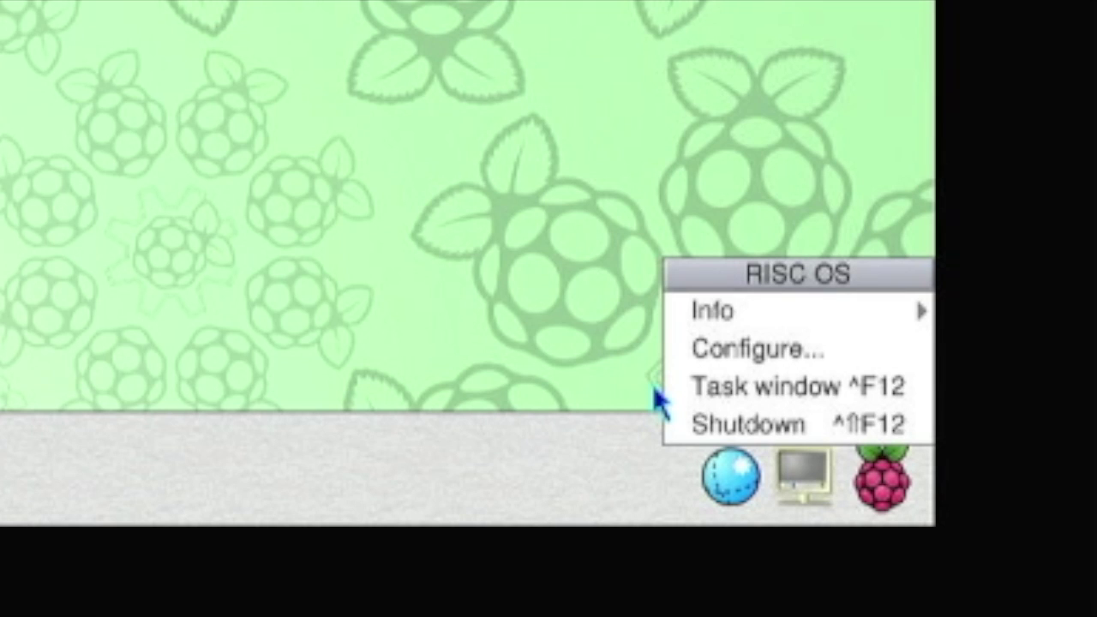
- Go from Configure into the Network panel and its Internet settings
click(789, 358)
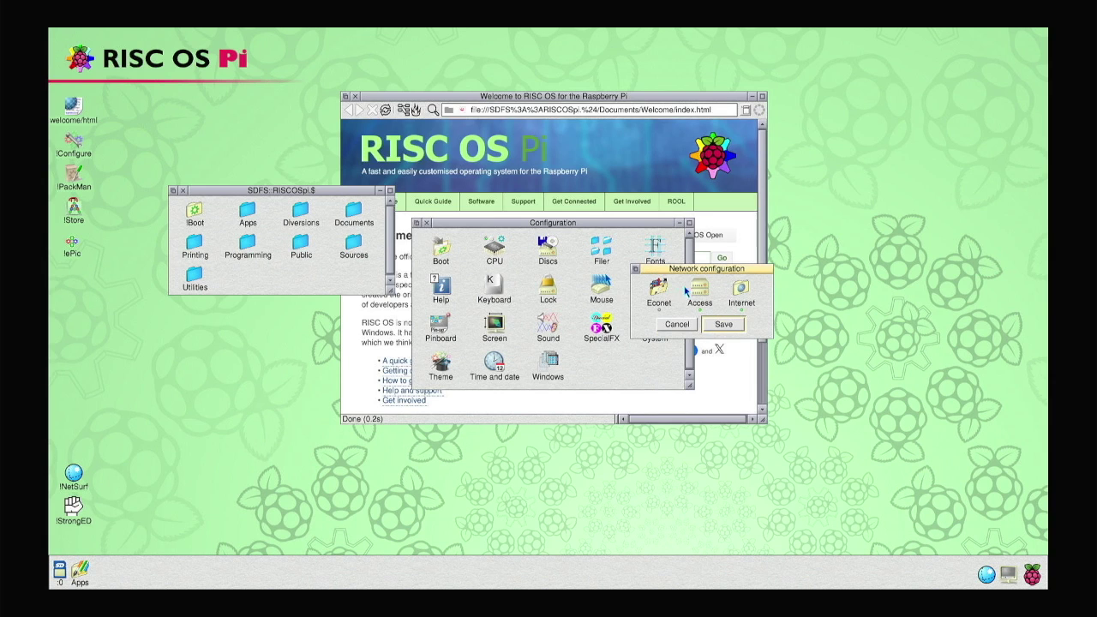
click(741, 291)
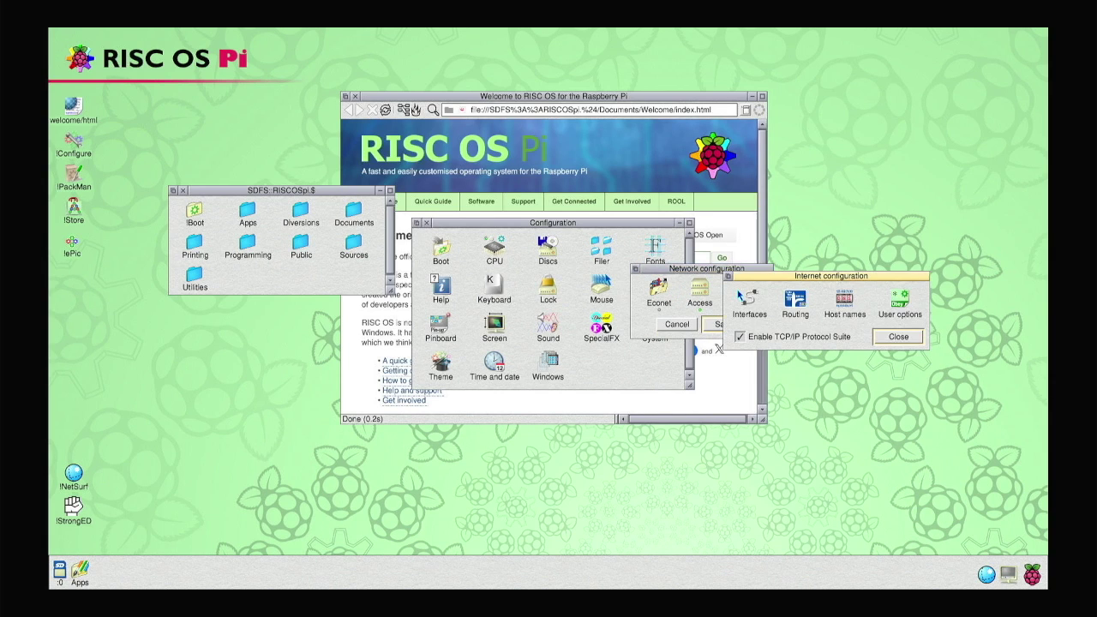
- Enable the SDIO Slot 2 BCM43 WiFi interface next to Broadcom GENET in the Interfaces list
click(746, 300)
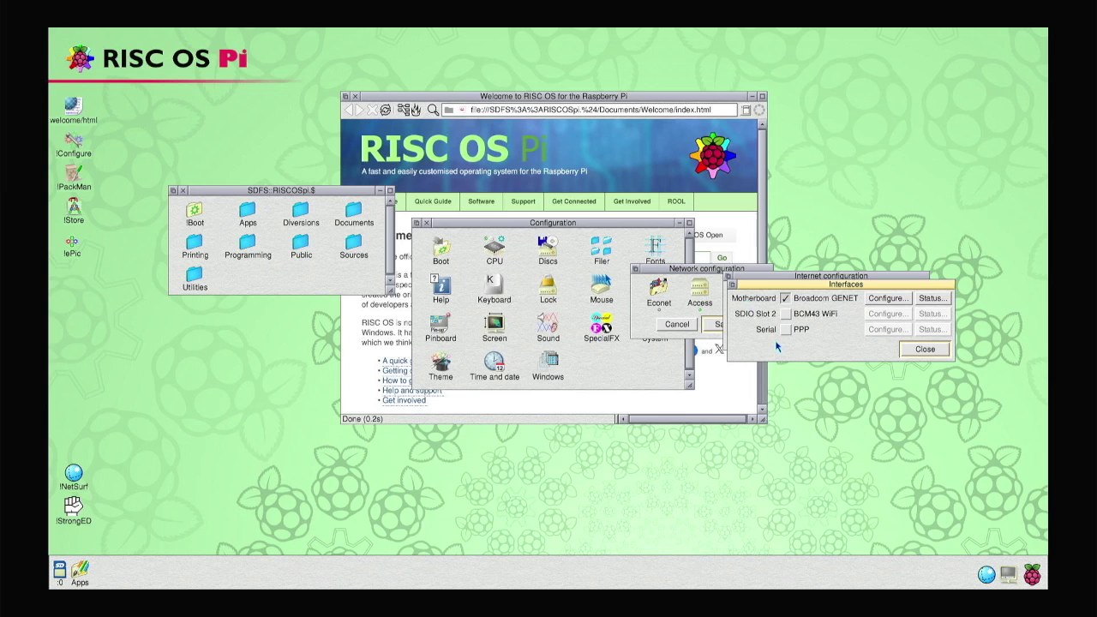
drag(777, 286, 641, 189)
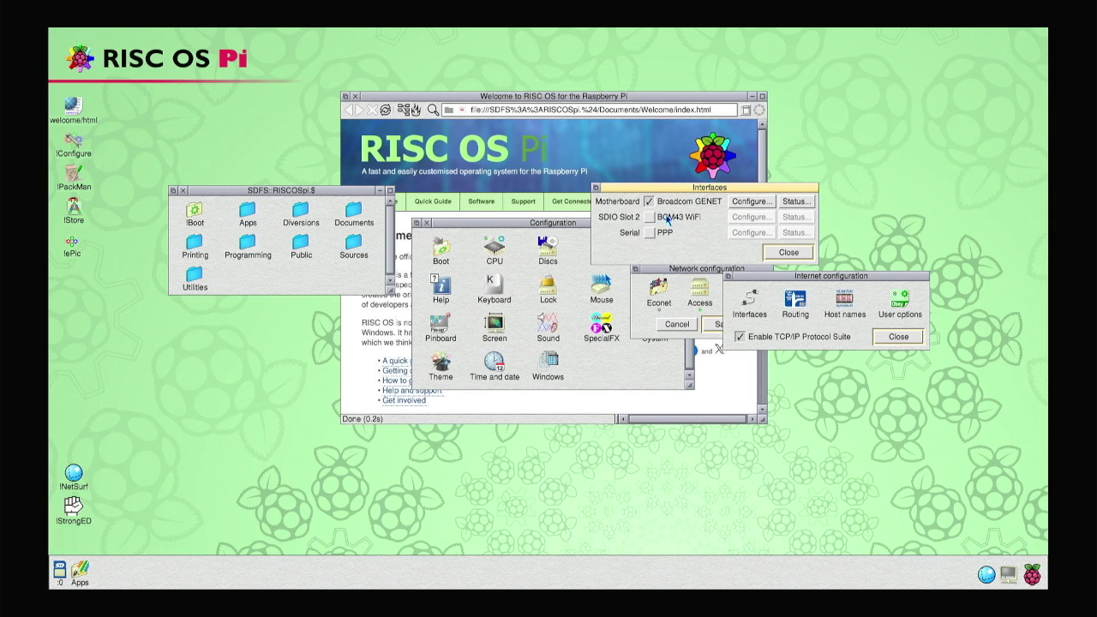
click(649, 219)
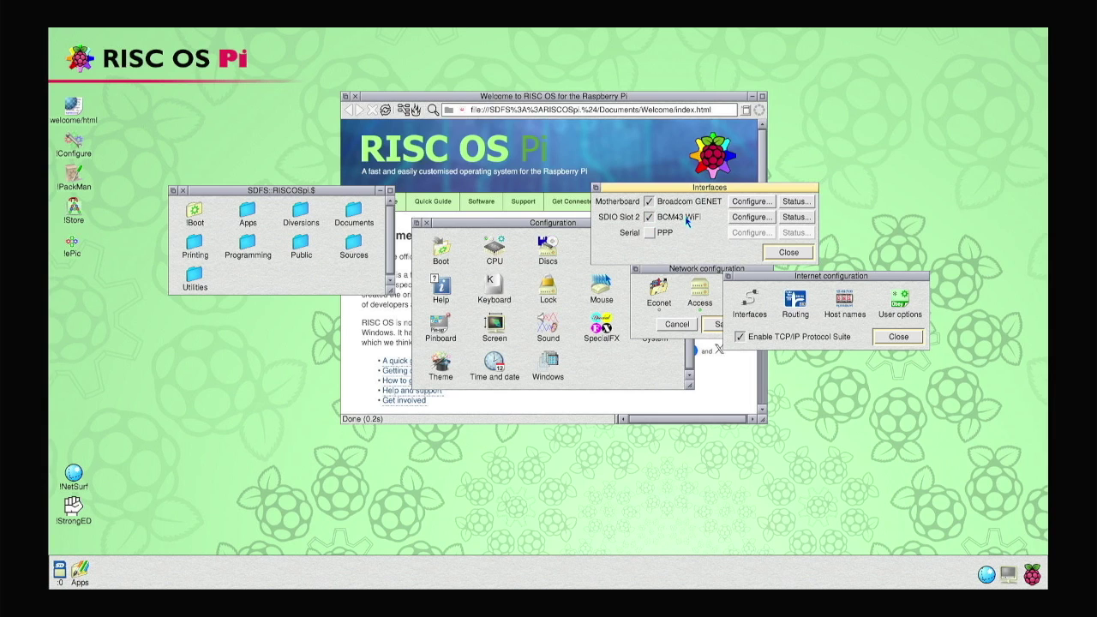
- Set the BCM43 WiFi interface to get its address via DHCP and review its status
click(739, 220)
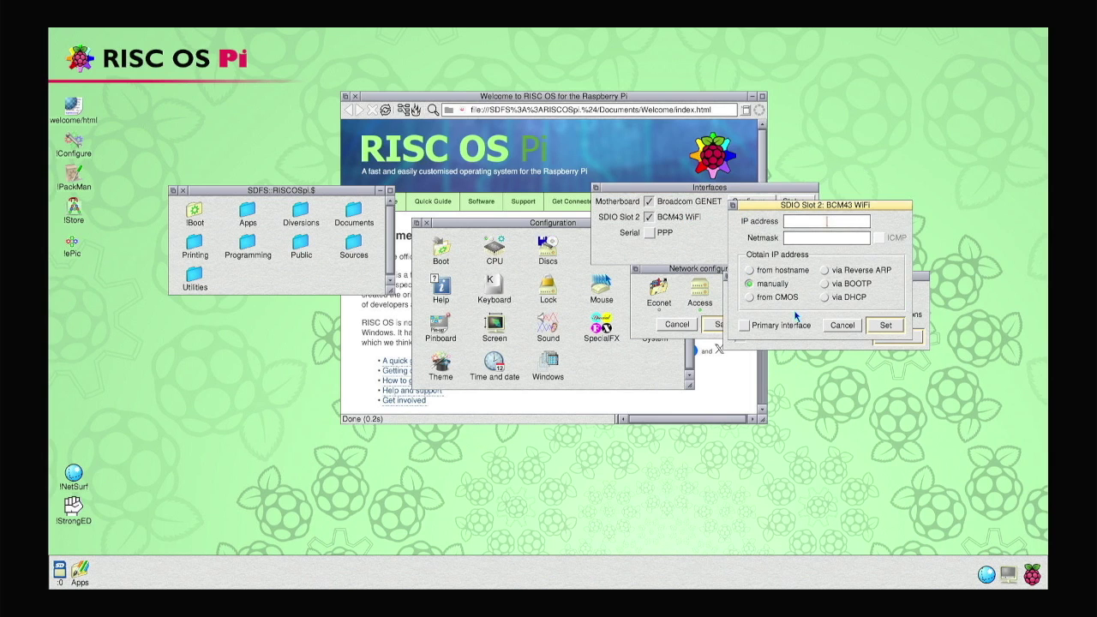
click(859, 299)
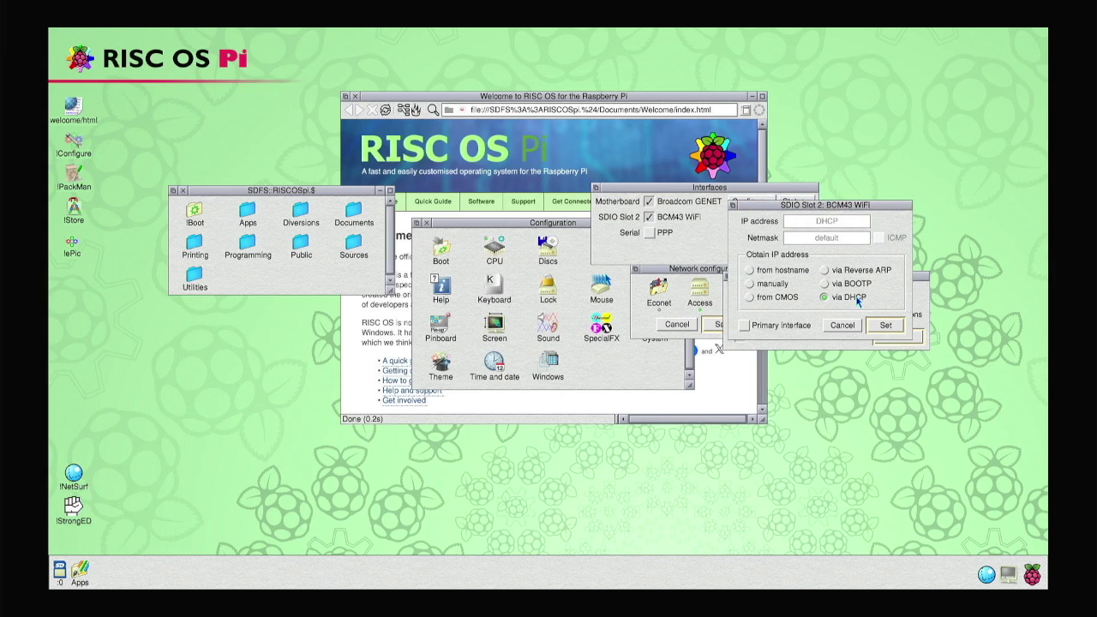
click(885, 324)
click(803, 220)
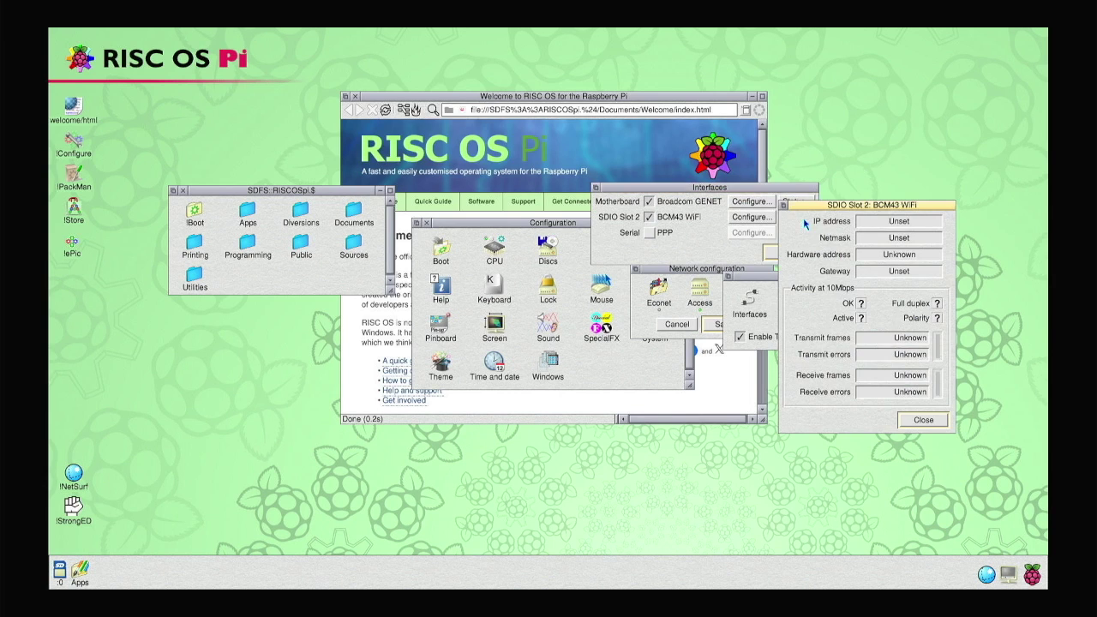
click(921, 420)
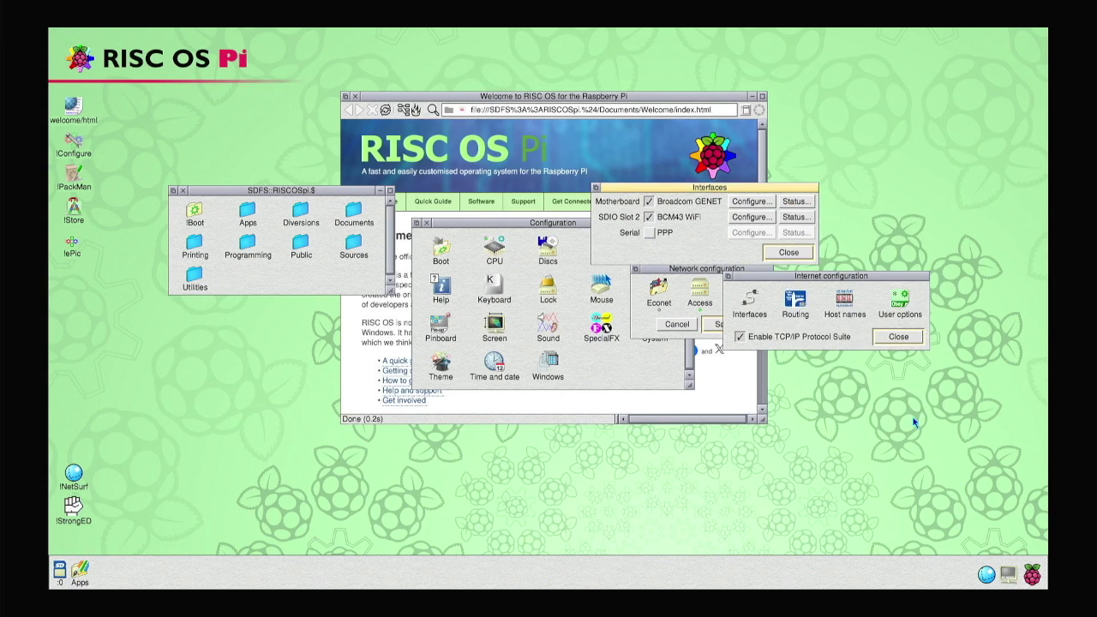
- Close the Interfaces and Internet windows and save the network configuration
click(789, 254)
click(897, 335)
click(724, 324)
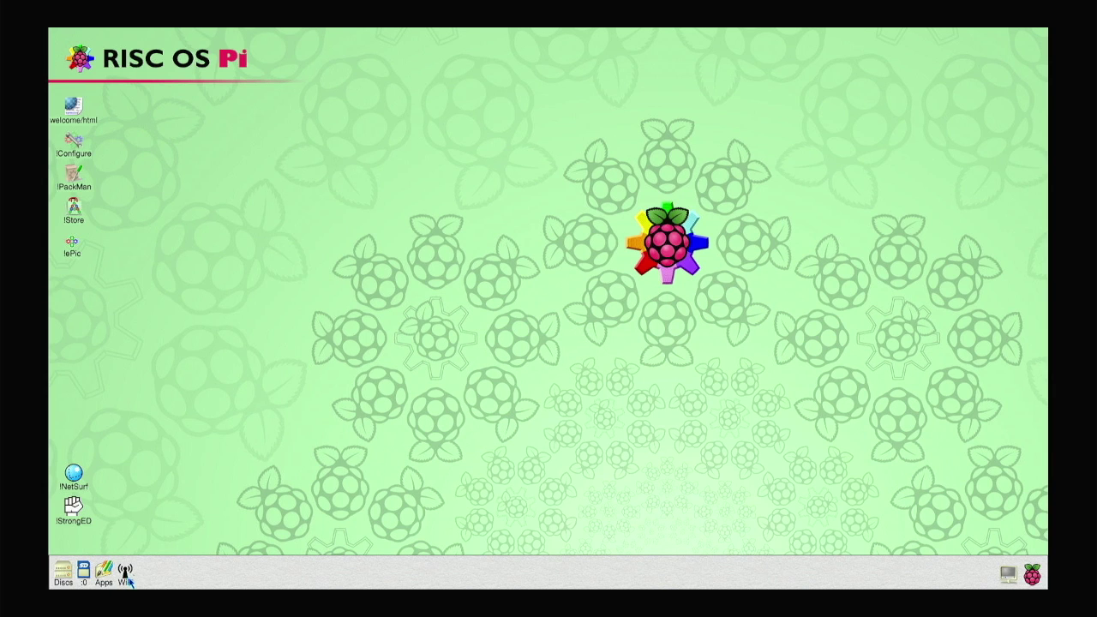
- Open the WiFi network list and bring up the SKY7QQUB Connection dialog
middle_click(126, 582)
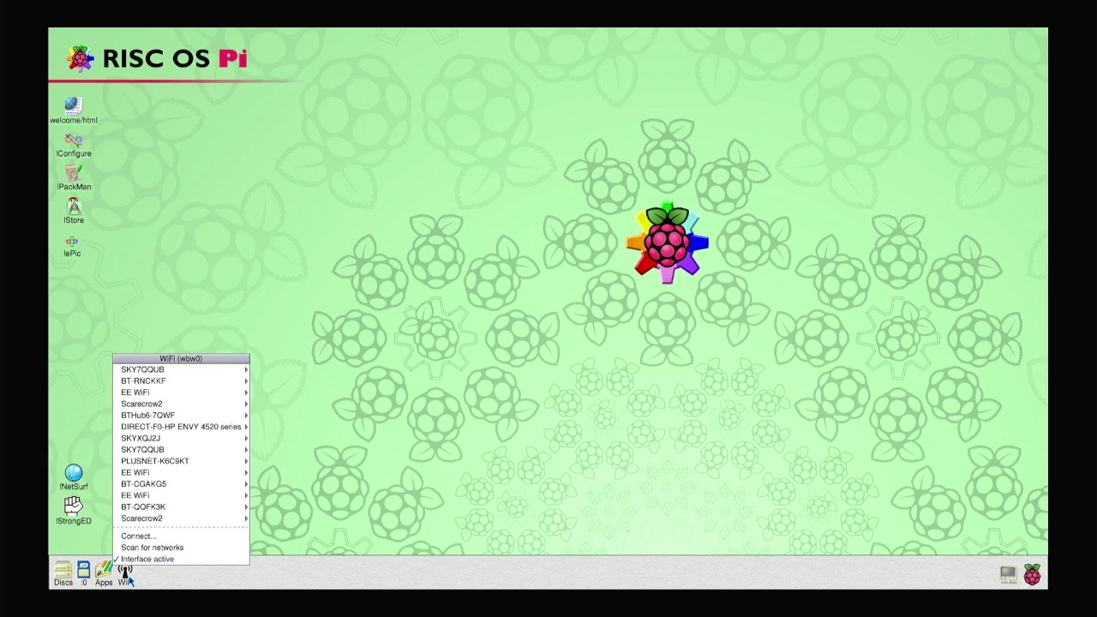
click(131, 582)
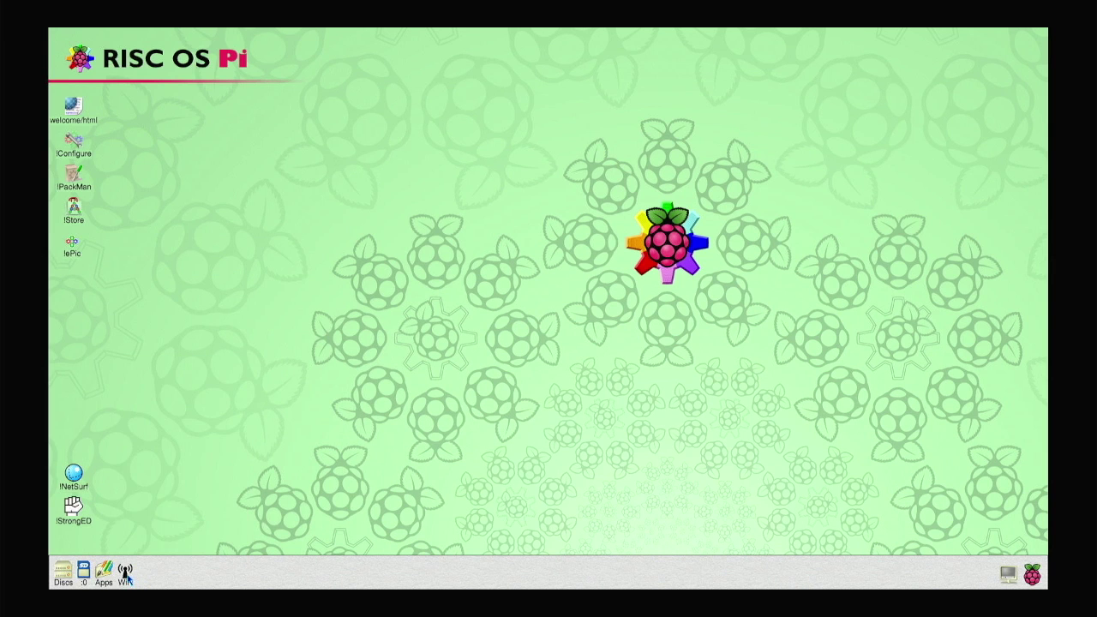
middle_click(126, 581)
mouse_move(185, 475)
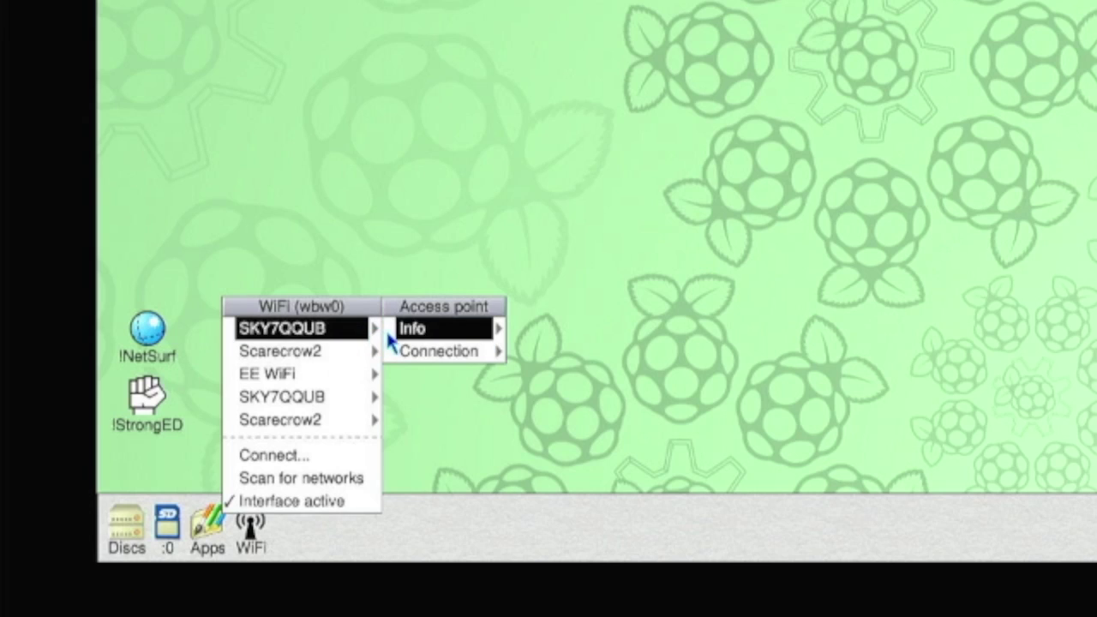
mouse_move(248, 475)
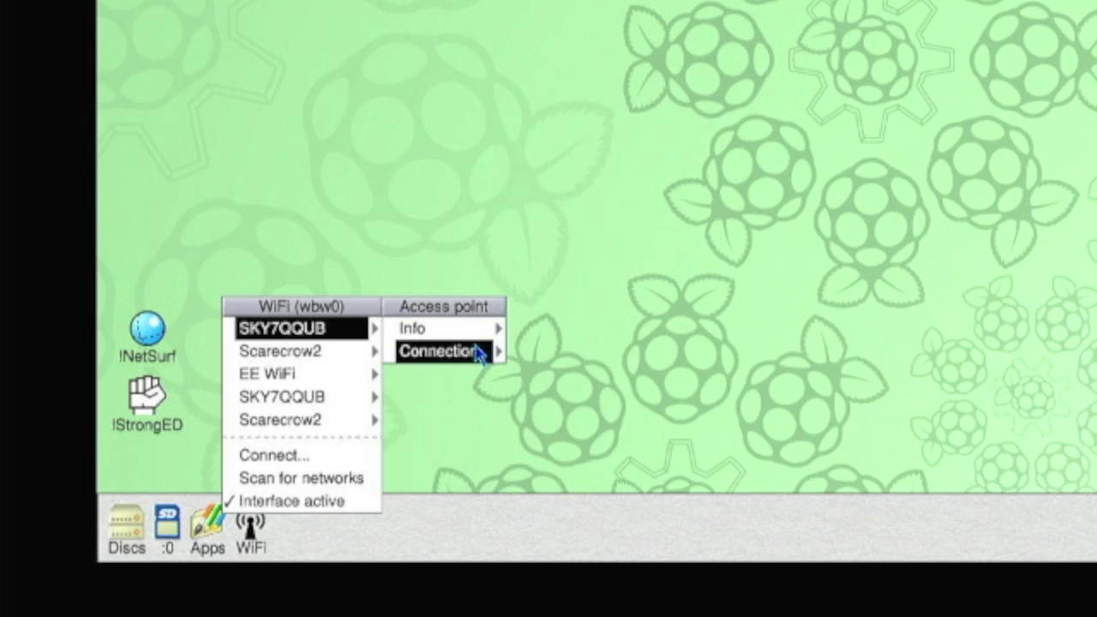
mouse_move(495, 353)
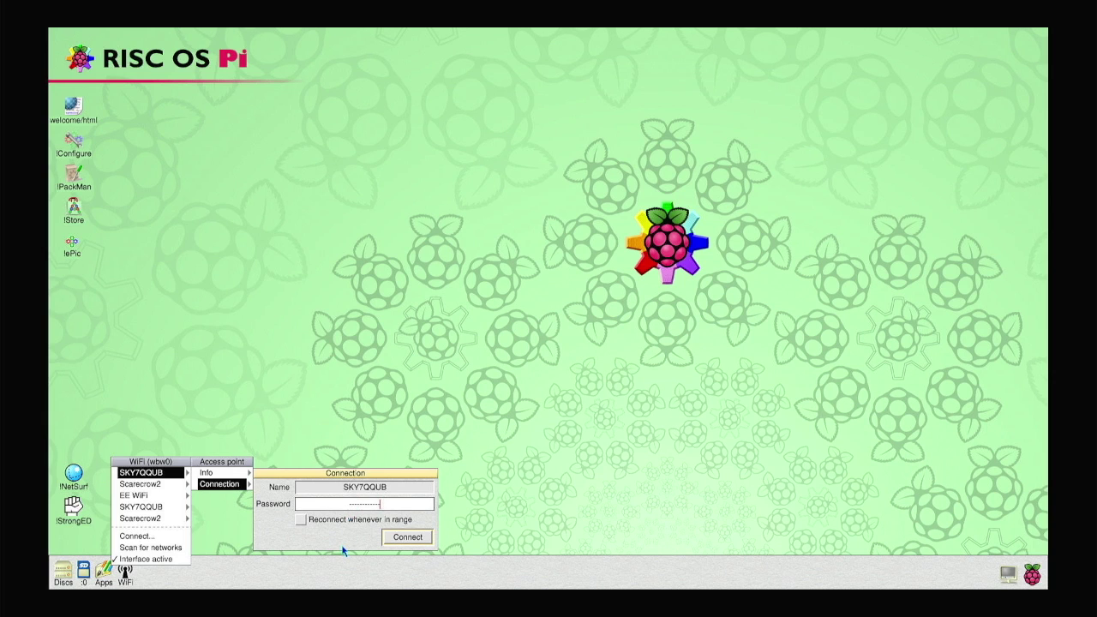
- With the network password entered, tick 'Reconnect whenever in range' and submit the connection
click(302, 520)
drag(386, 504, 345, 504)
click(387, 506)
click(421, 538)
- Dismiss the WiFi Manager time-out and reopen the WiFi menu at SKY7QQUB
key(Return)
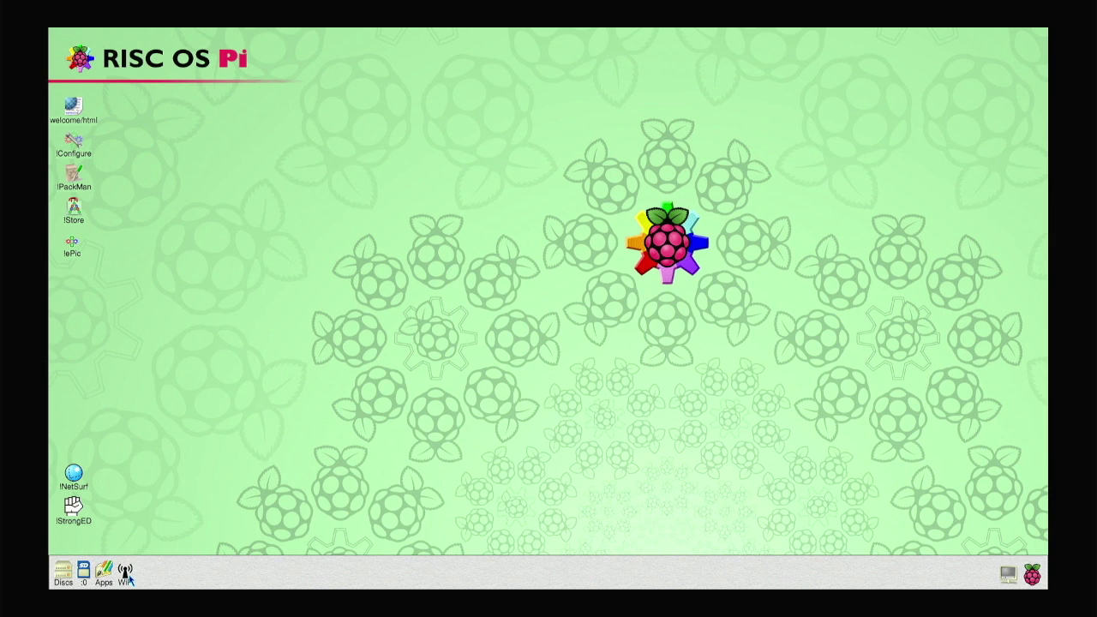
middle_click(128, 580)
mouse_move(185, 449)
mouse_move(249, 461)
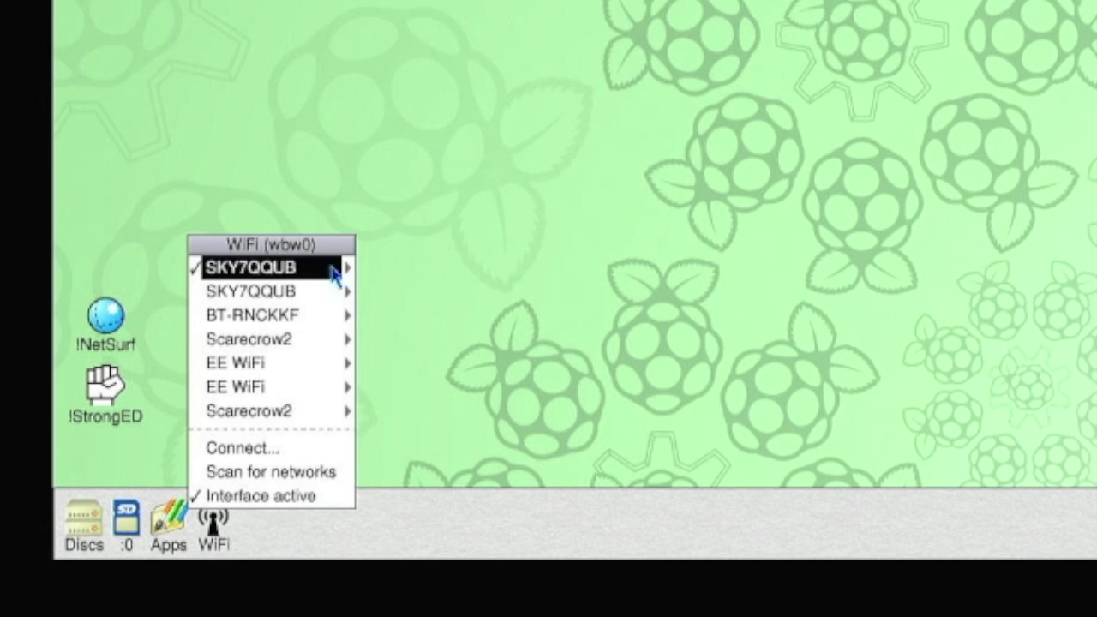
- Compare both SKY7QQUB Info boxes (WPA2-PSK security, 61% signal), then close the menu
mouse_move(340, 267)
mouse_move(478, 271)
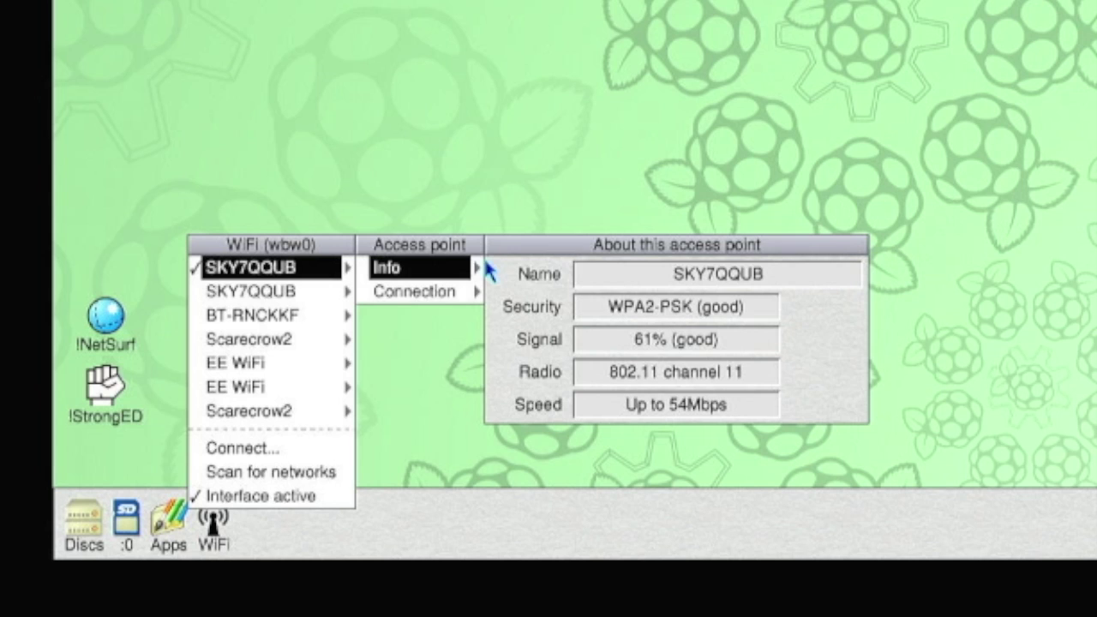
mouse_move(345, 292)
mouse_move(478, 295)
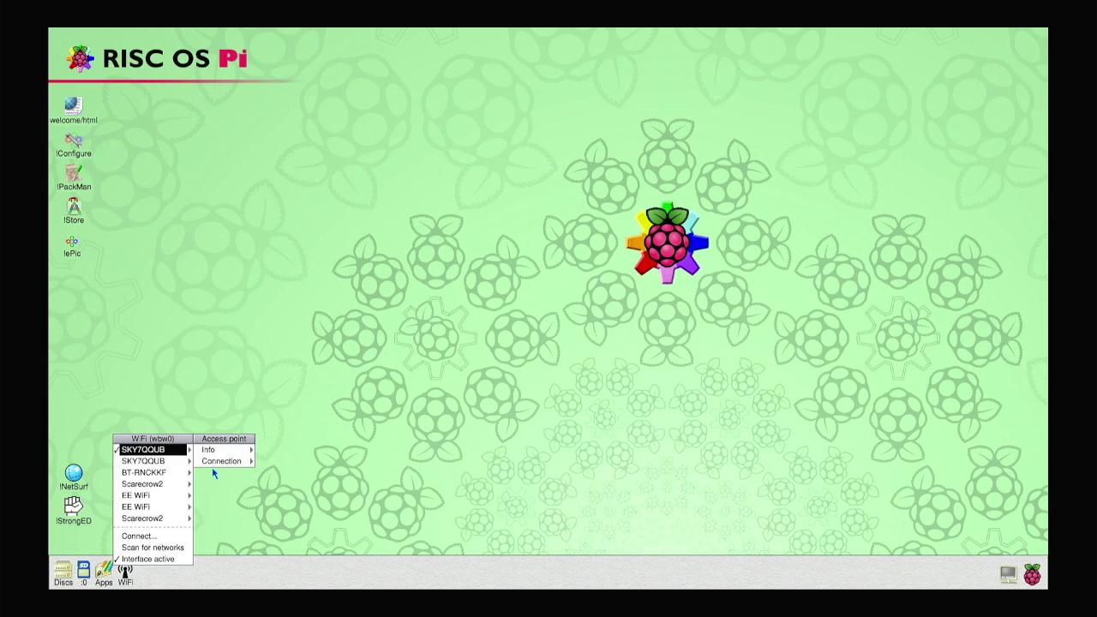
mouse_move(189, 461)
mouse_move(250, 461)
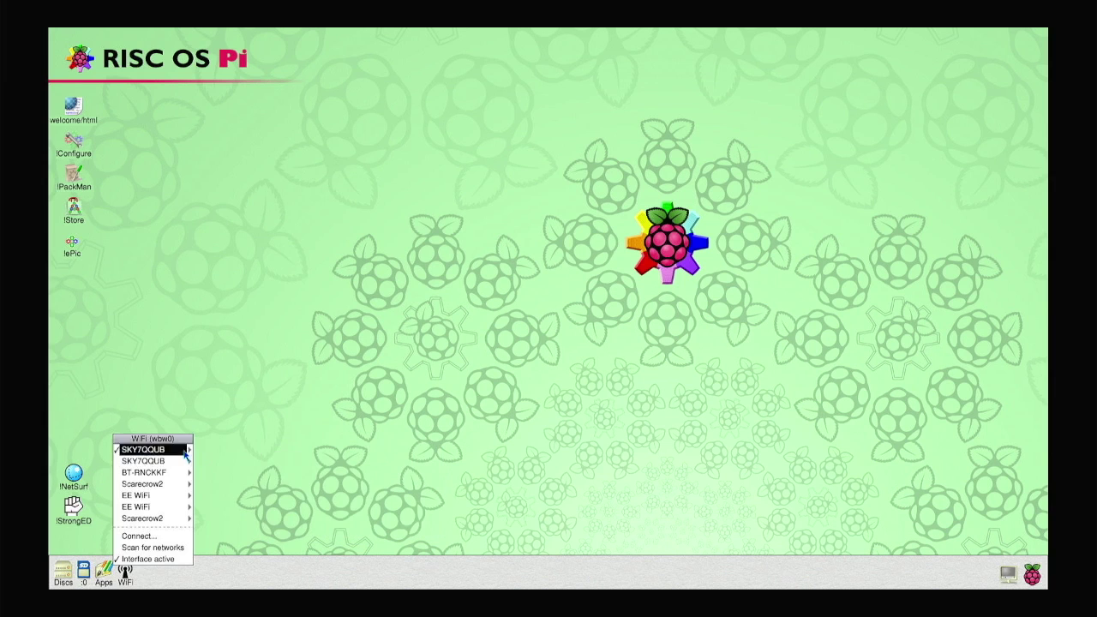
click(179, 368)
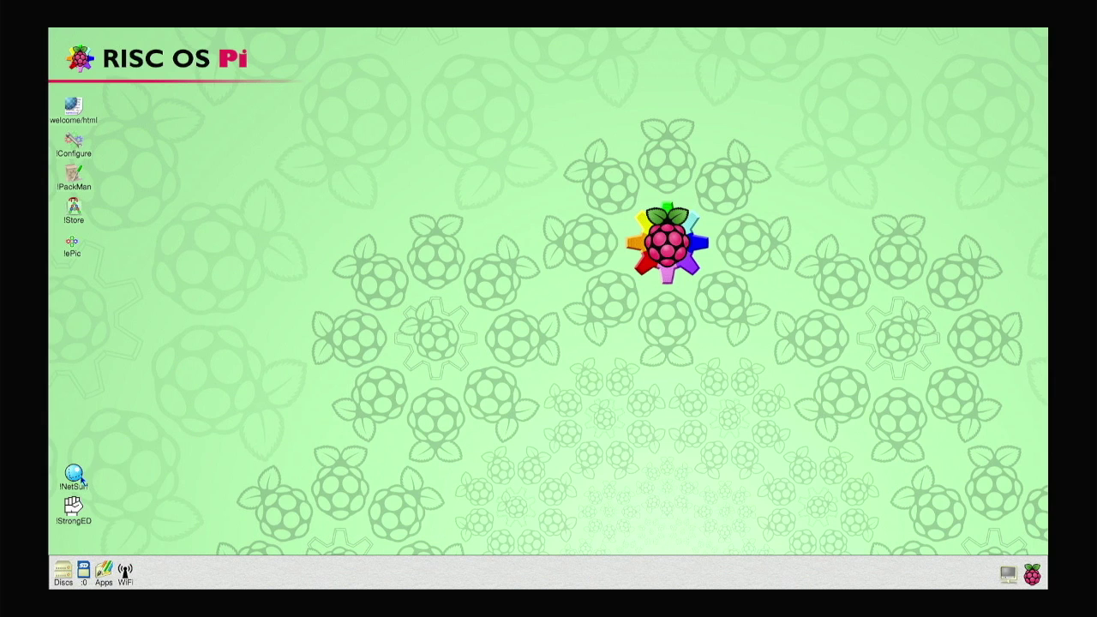
double_click(74, 478)
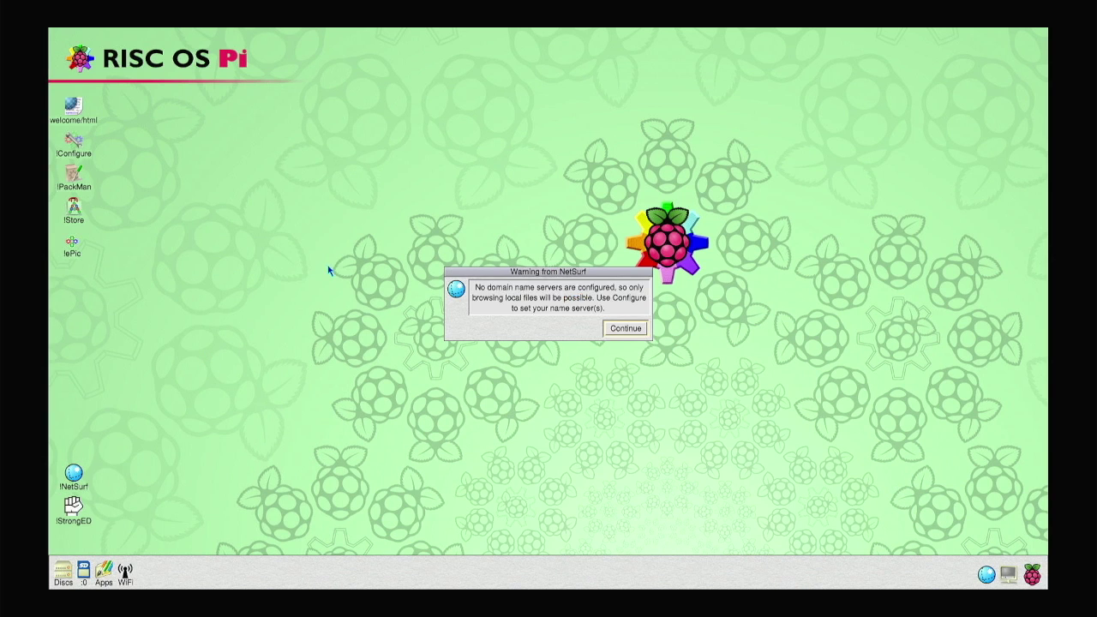
click(619, 331)
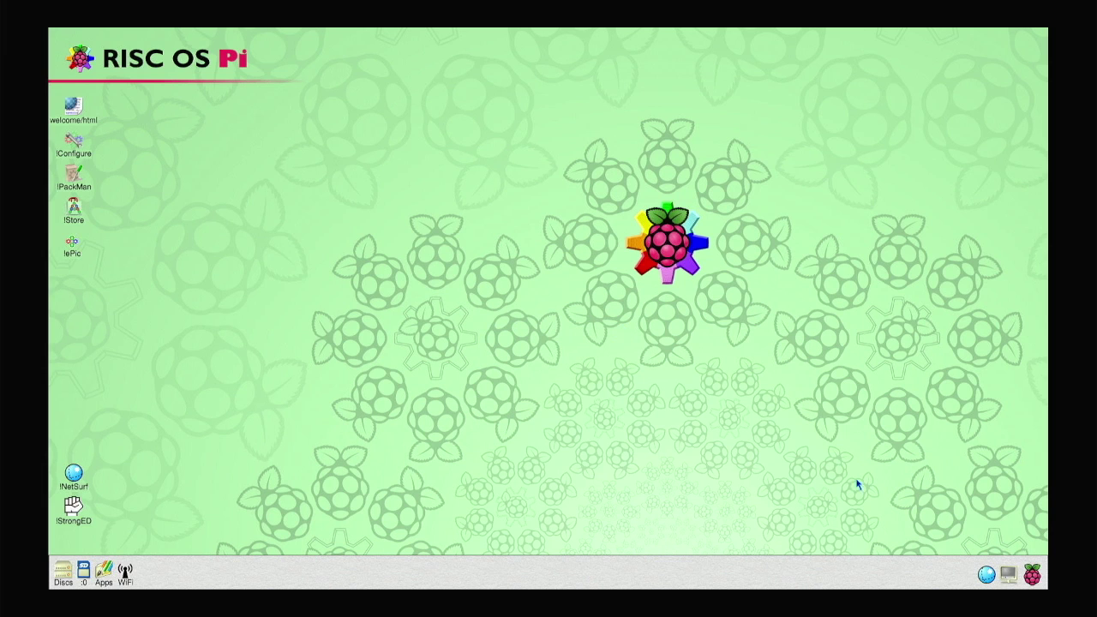
click(985, 580)
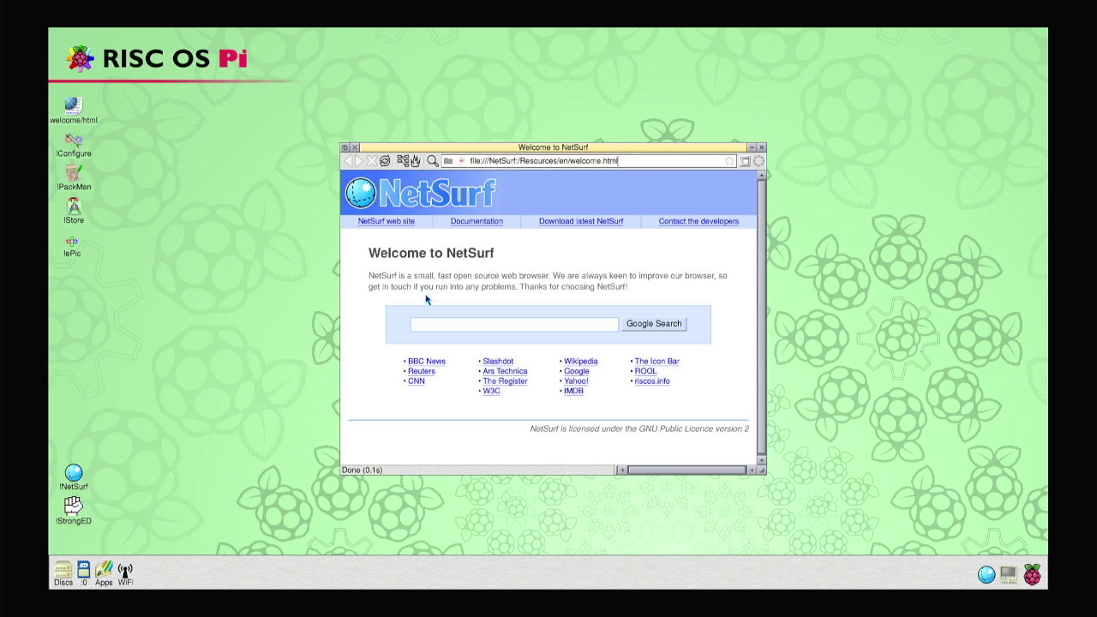
click(386, 224)
click(695, 292)
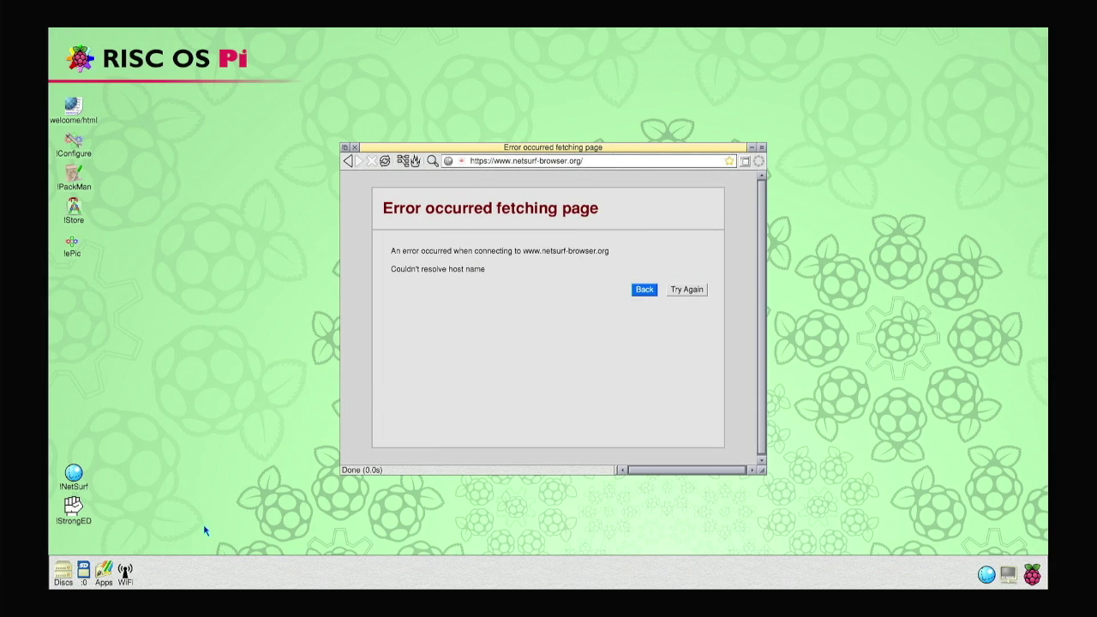
- Check SKY7QQUB's access point info, then close the WiFi menu and the NetSurf error window
middle_click(129, 580)
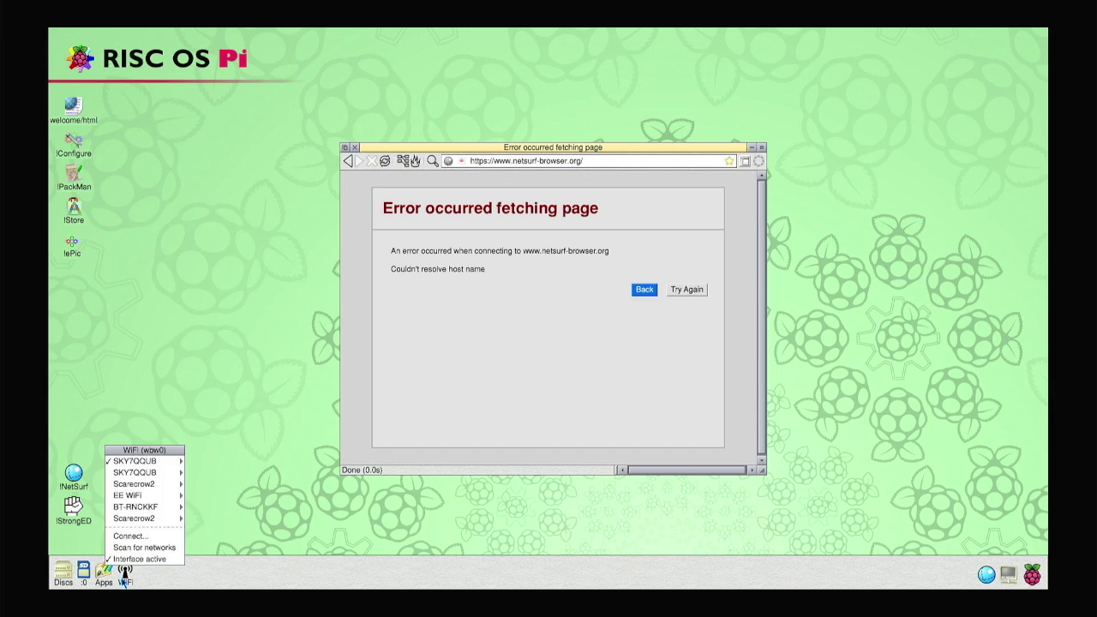
mouse_move(176, 463)
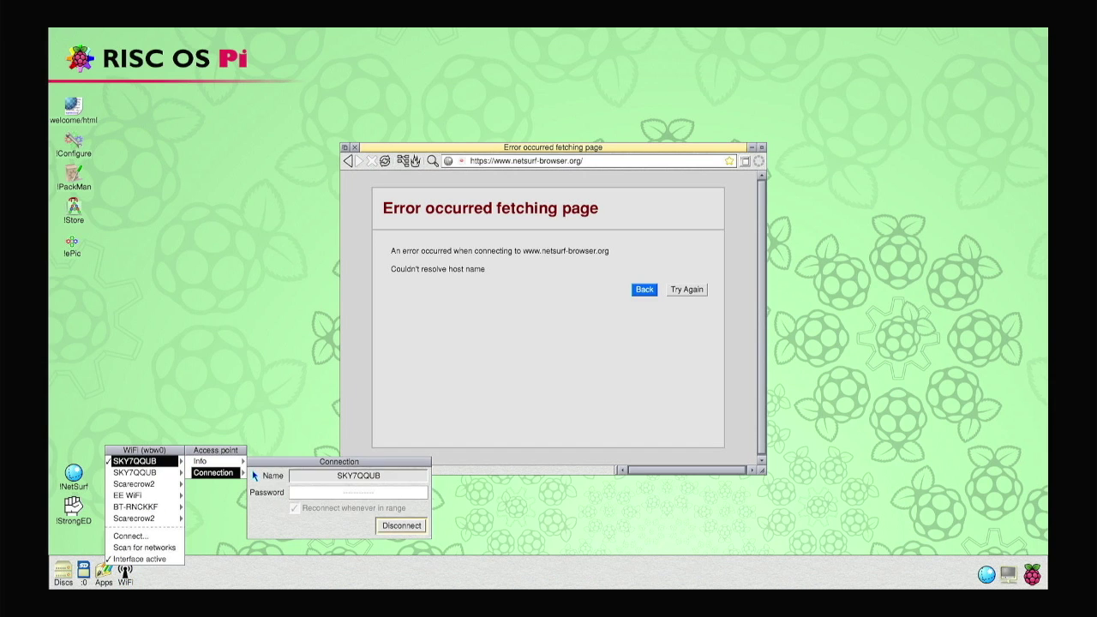
mouse_move(248, 459)
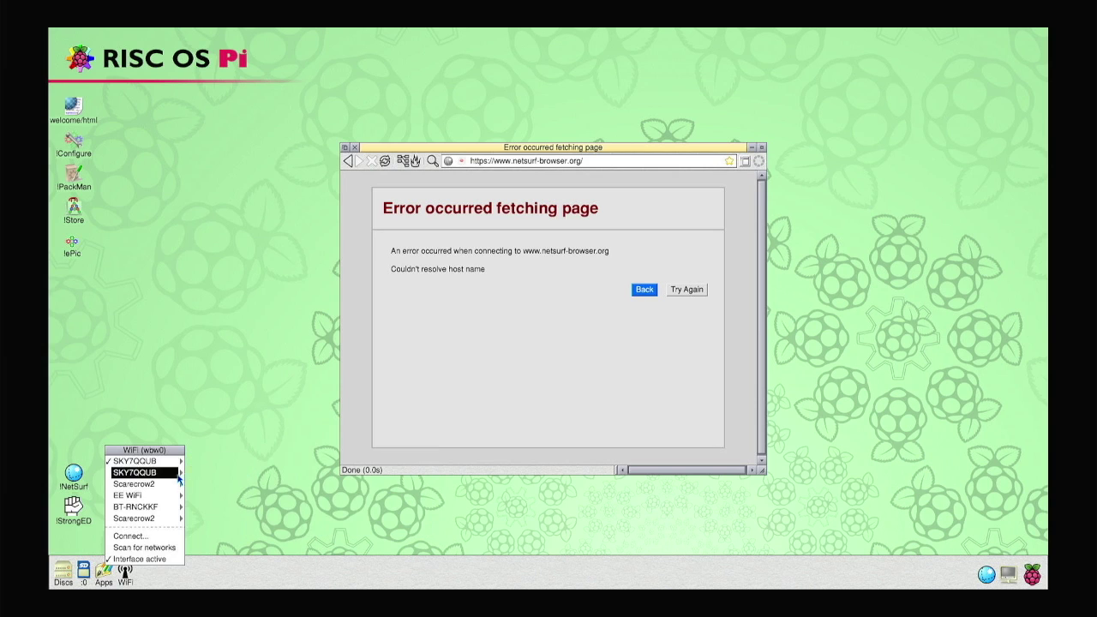
click(230, 370)
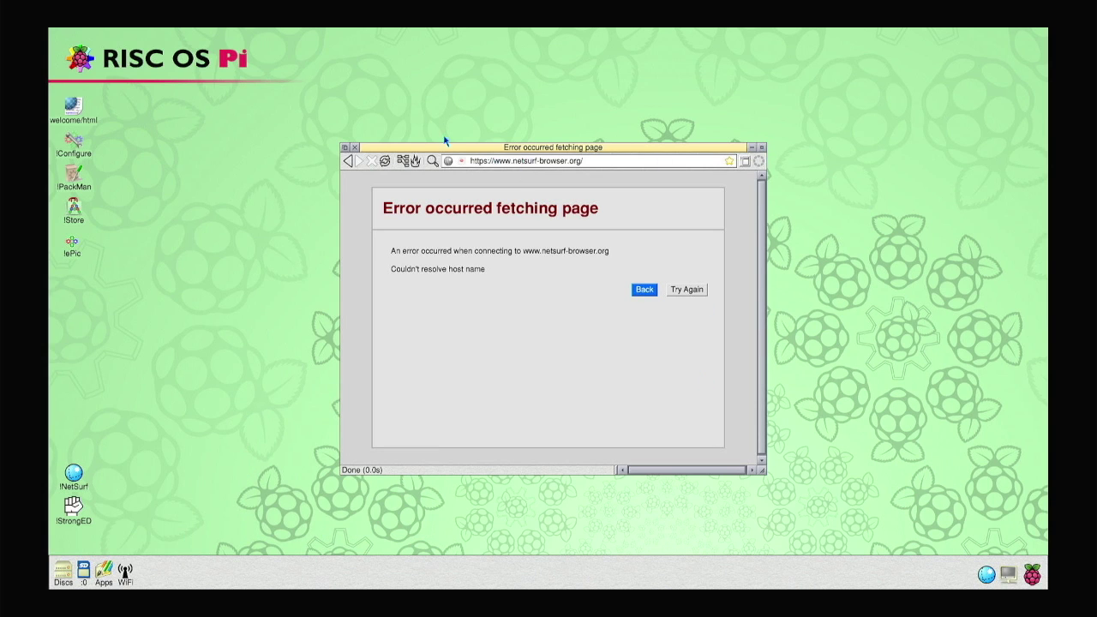
click(354, 147)
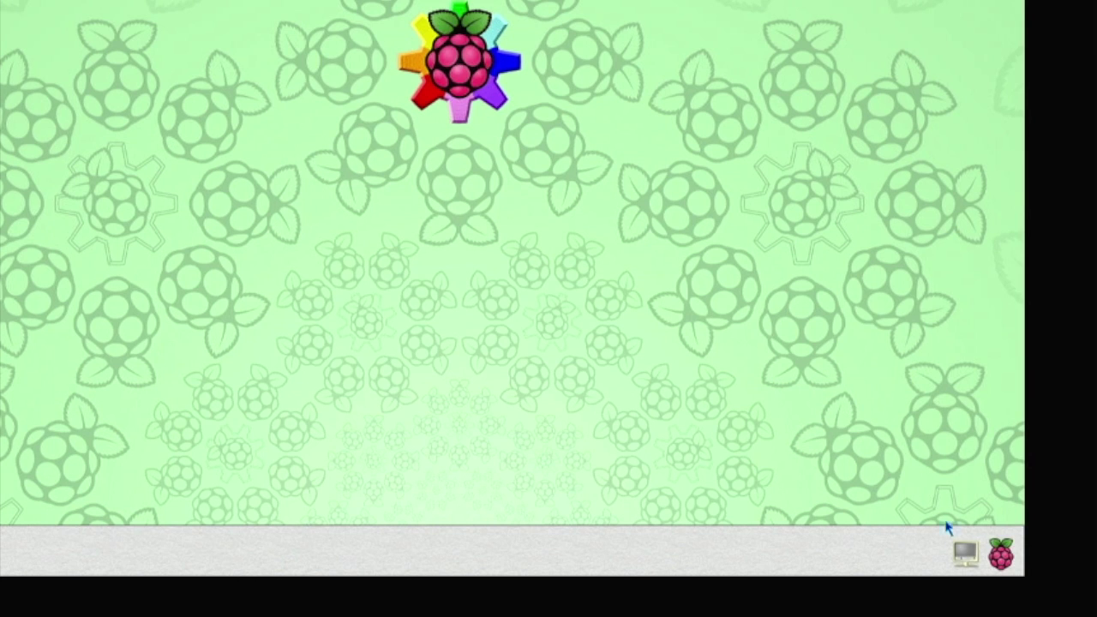
- Open Network configuration from the Configure window and glance at the Access settings
middle_click(992, 557)
click(978, 502)
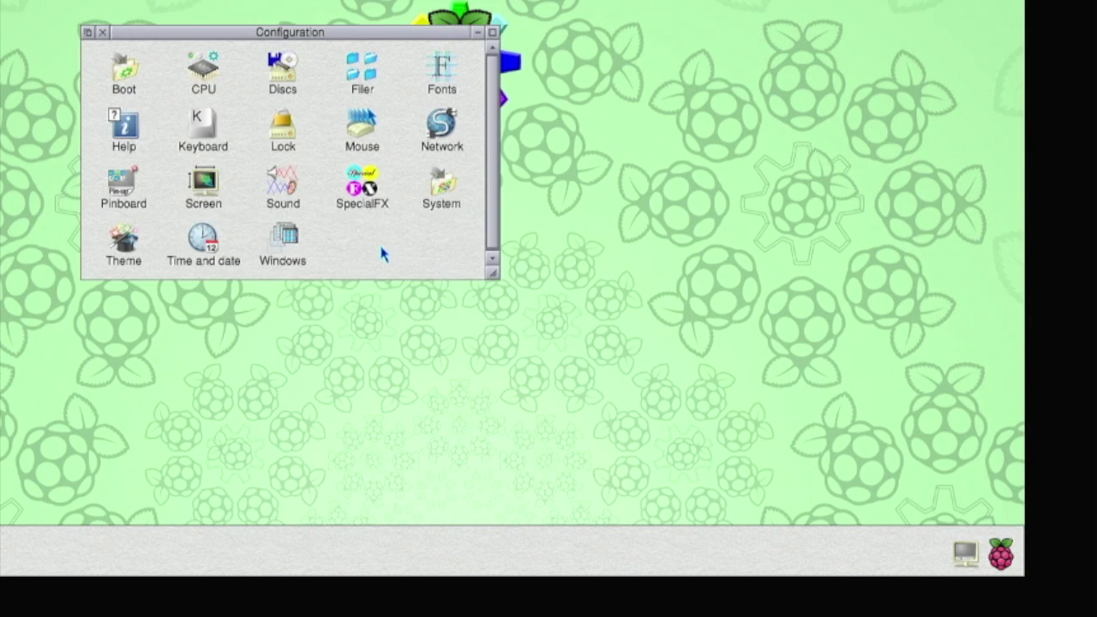
click(442, 136)
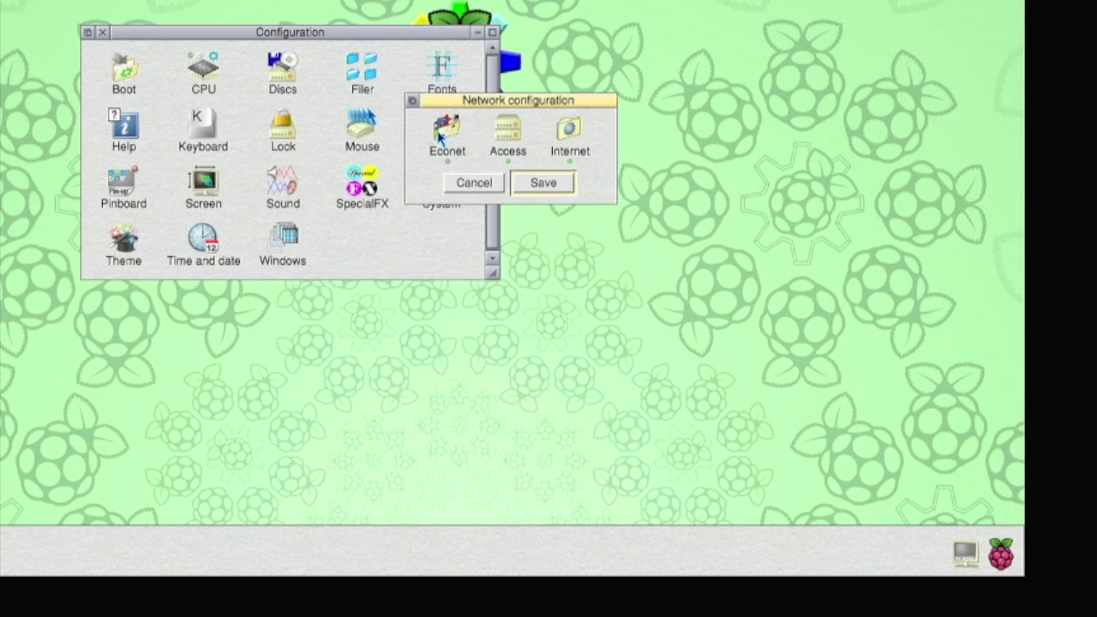
click(509, 144)
click(574, 190)
- In Internet Interfaces, disable Broadcom GENET, set BCM43 WiFi to DHCP and check its status
click(566, 133)
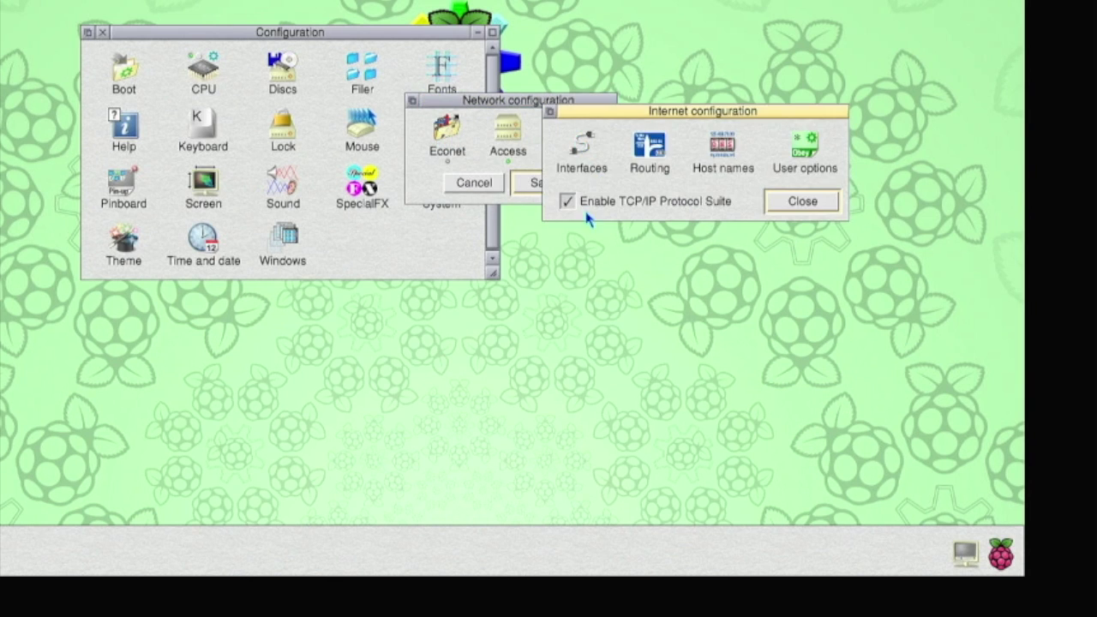
click(586, 152)
click(634, 146)
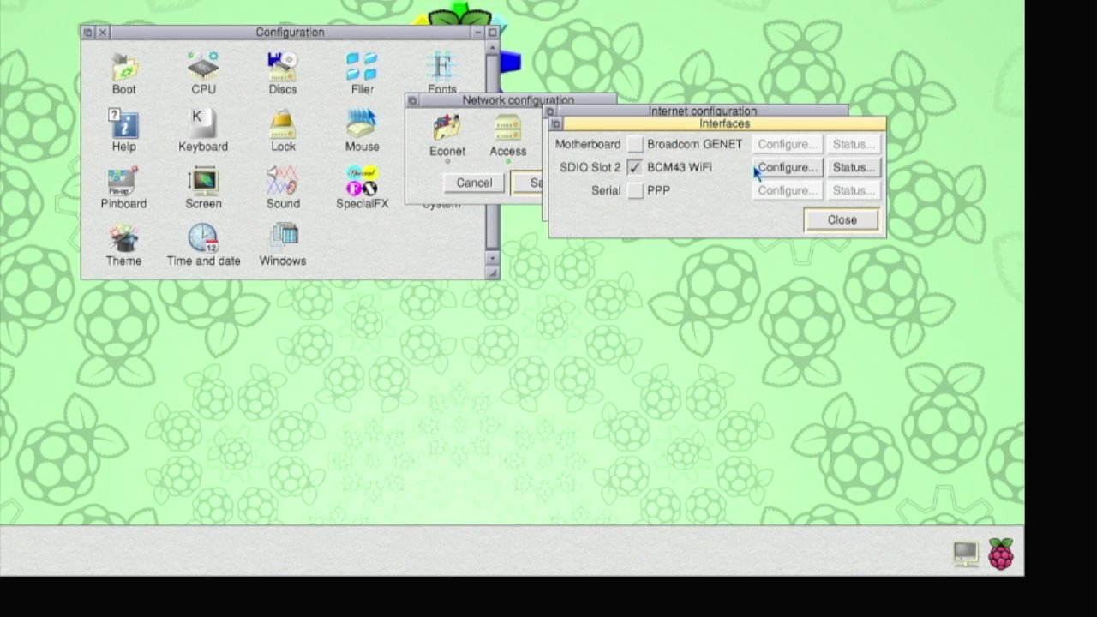
click(787, 168)
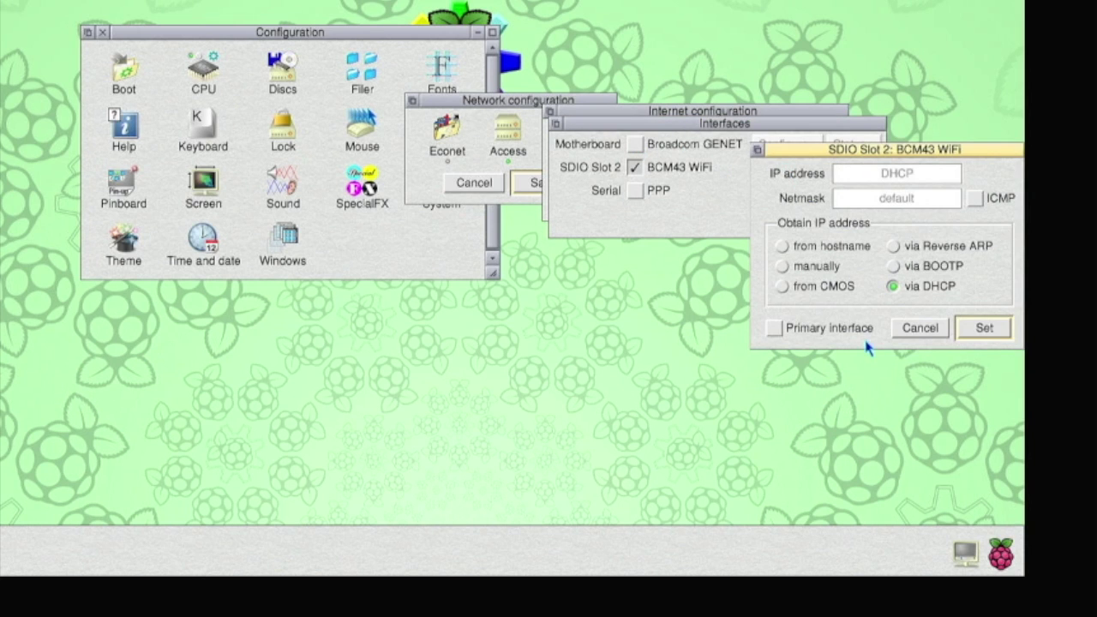
click(982, 327)
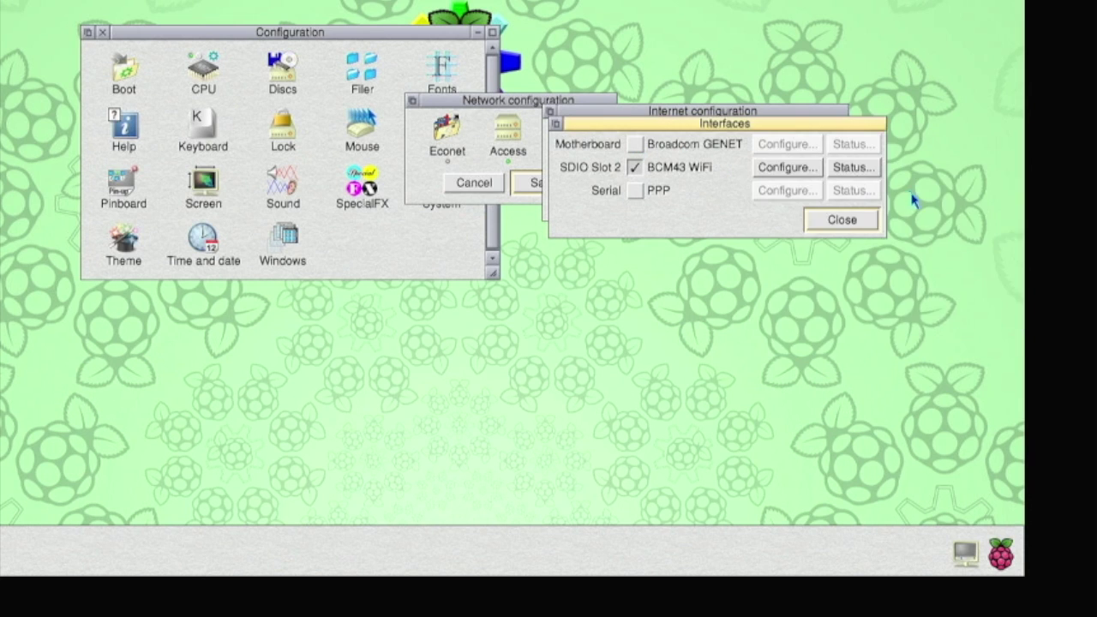
click(857, 174)
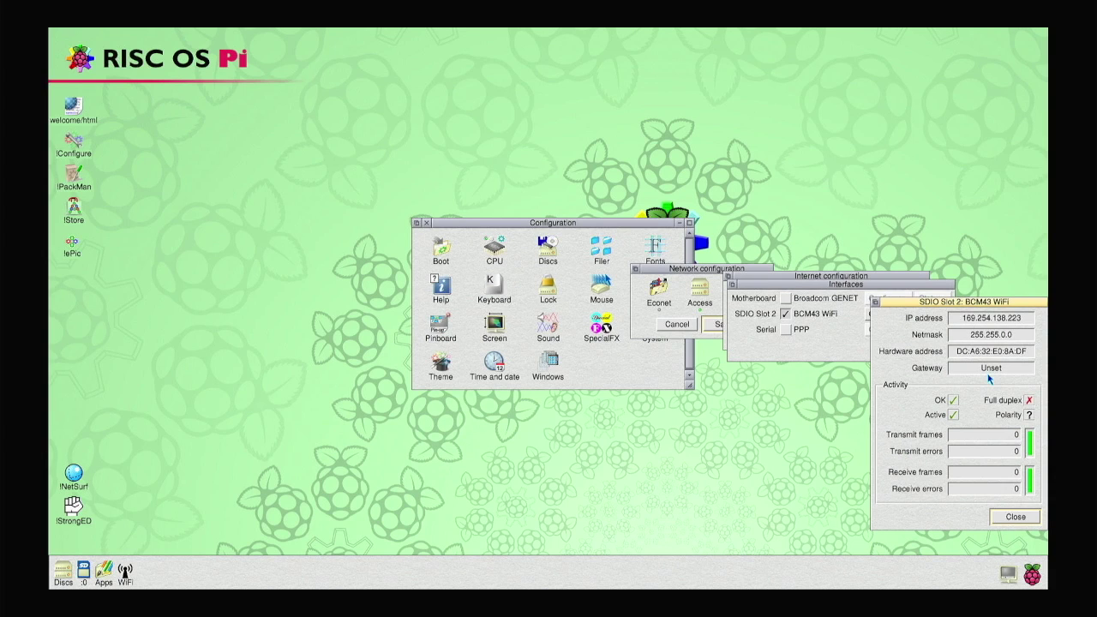
click(1016, 517)
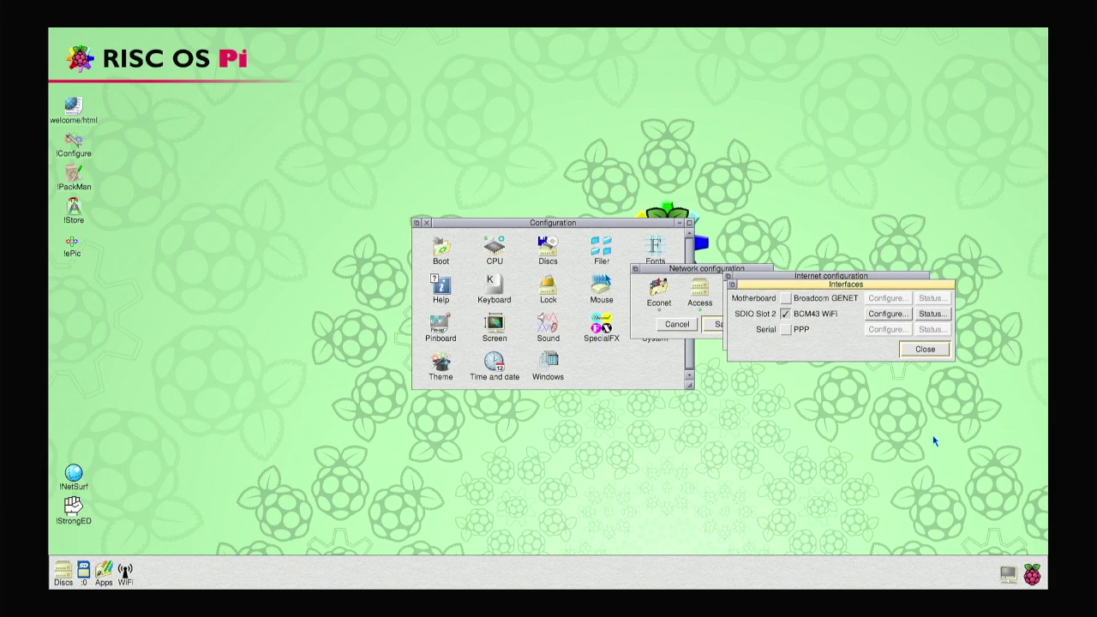
click(926, 351)
click(905, 340)
- Save the network settings, postpone the reset, and relaunch NetSurf
click(725, 325)
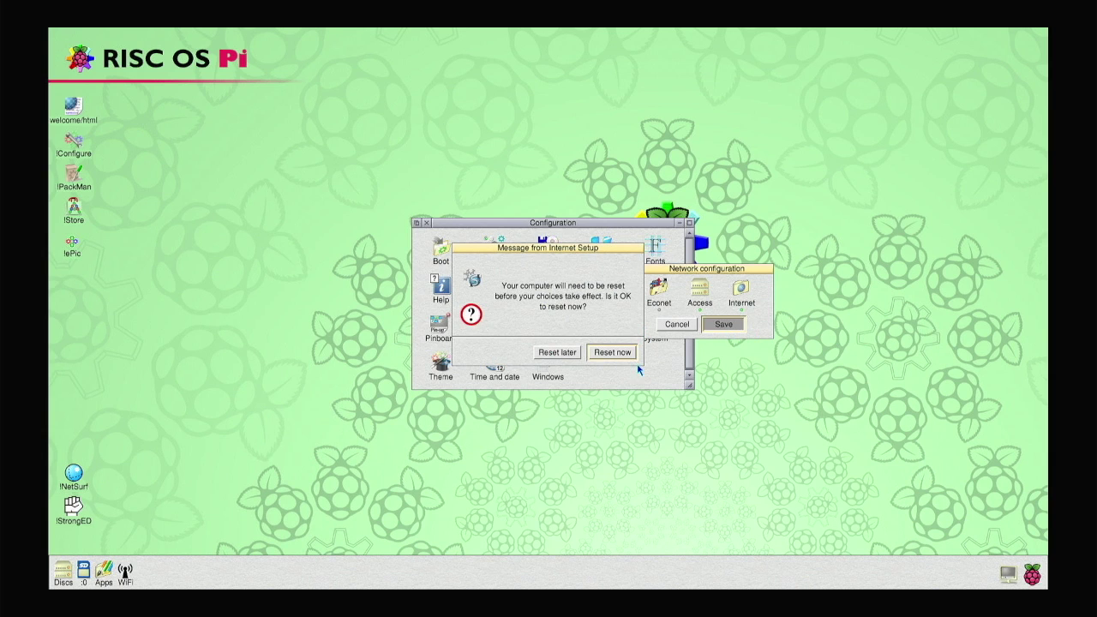
click(566, 352)
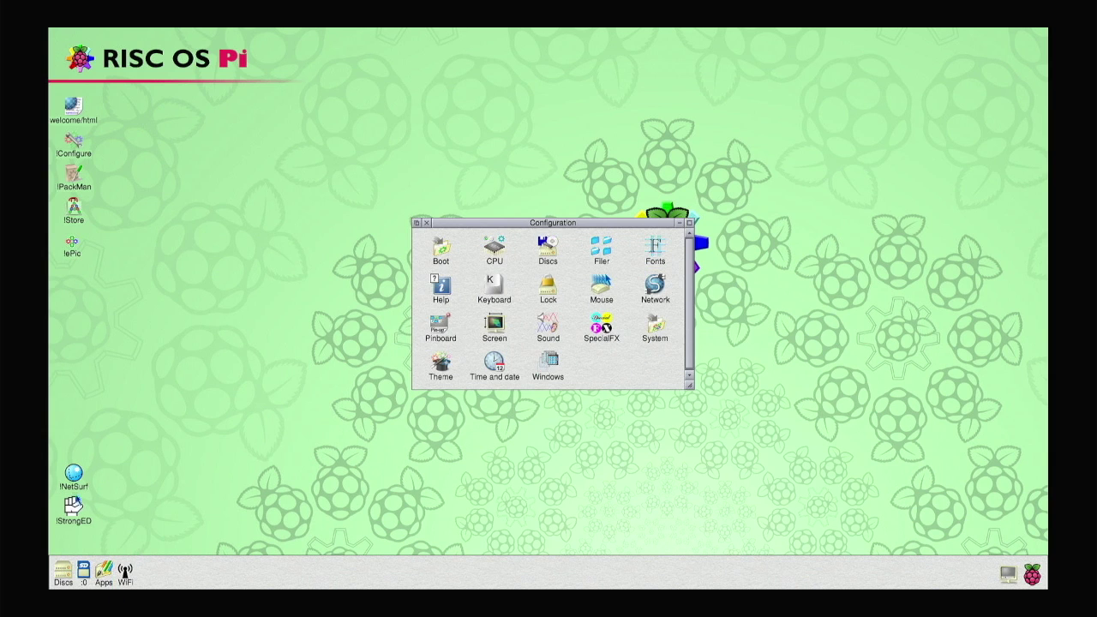
double_click(79, 471)
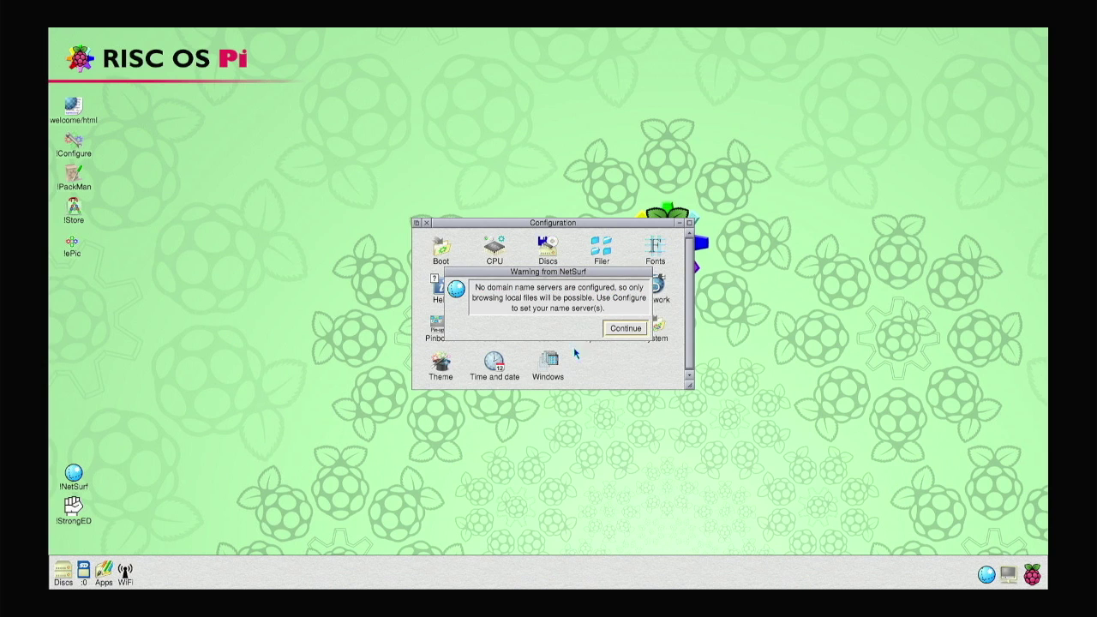
- Dismiss the name-server warning, close Configuration and quit NetSurf
click(619, 331)
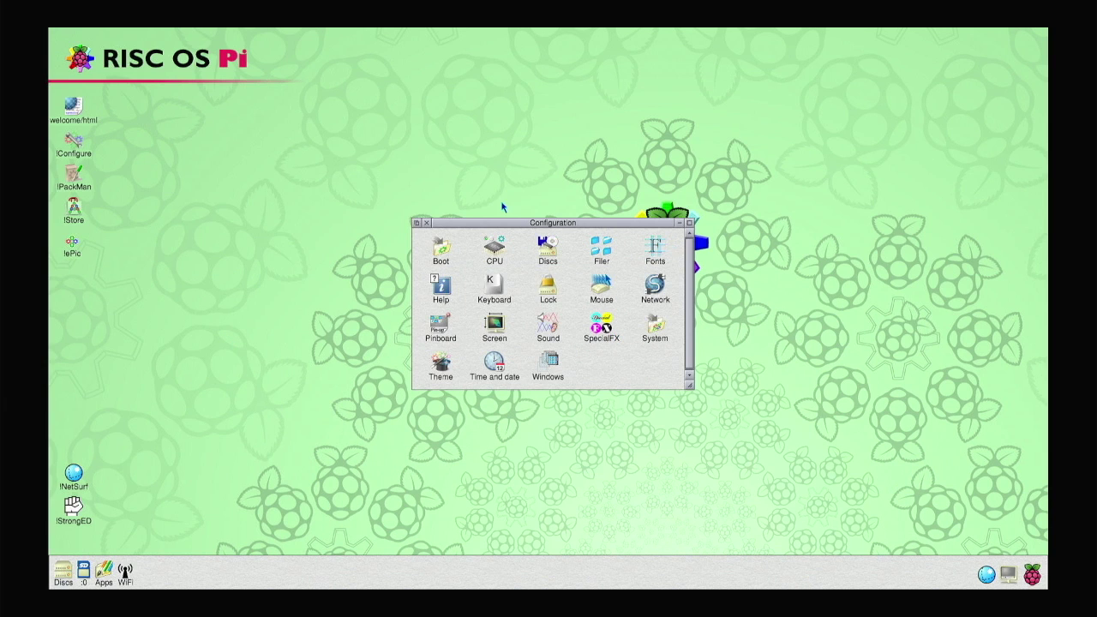
click(426, 223)
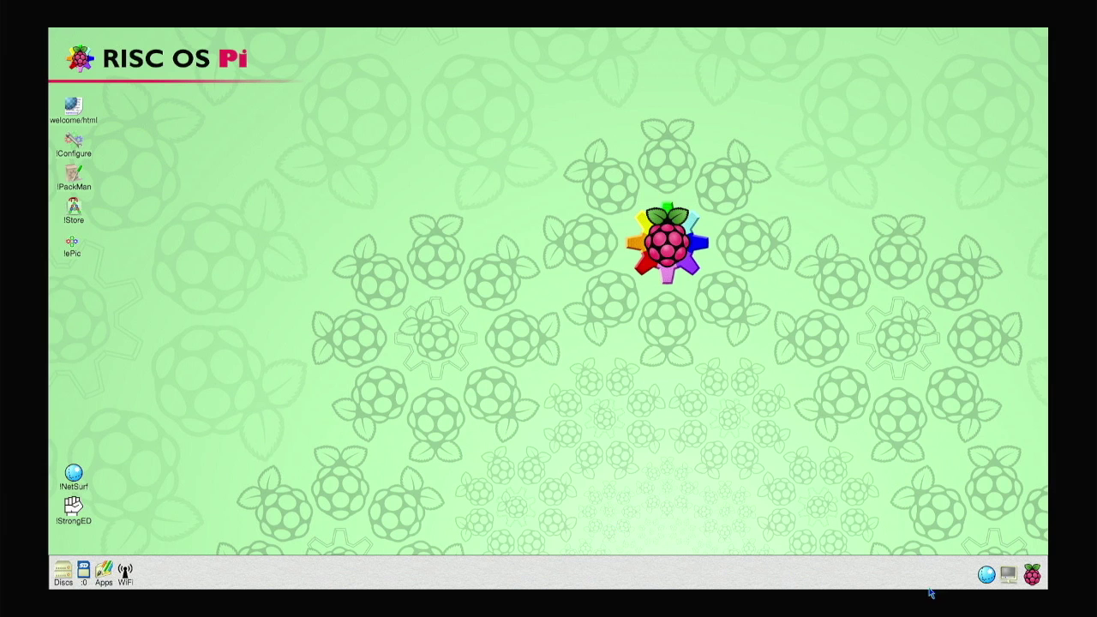
middle_click(987, 576)
click(993, 559)
- Attempt to join SKY7QQUB from the WiFi menu and dismiss the resulting timeout
middle_click(125, 575)
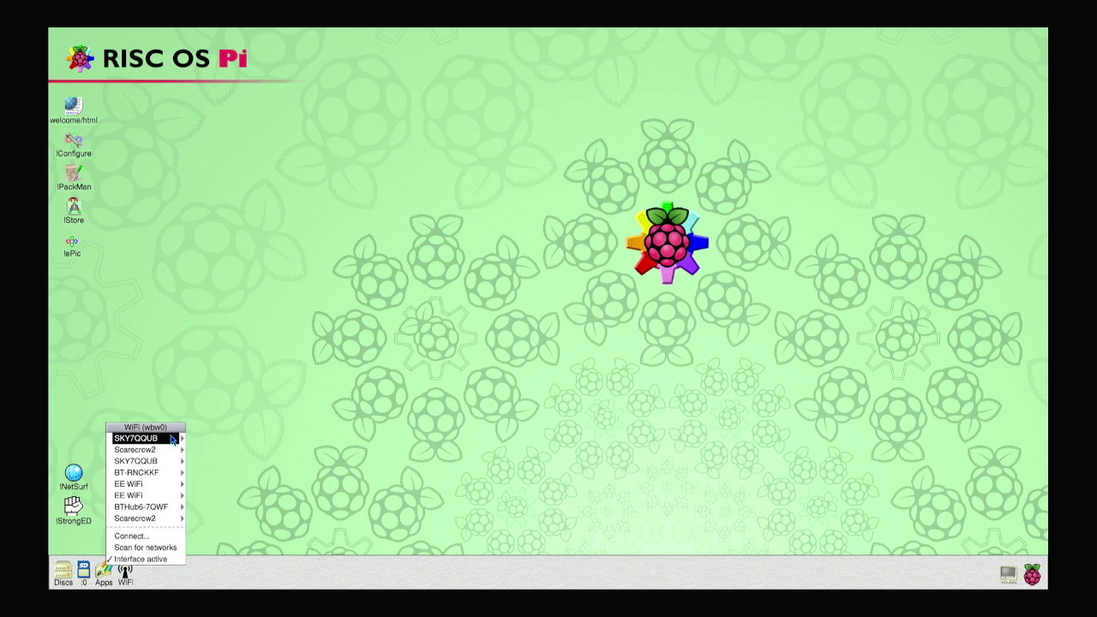
mouse_move(182, 451)
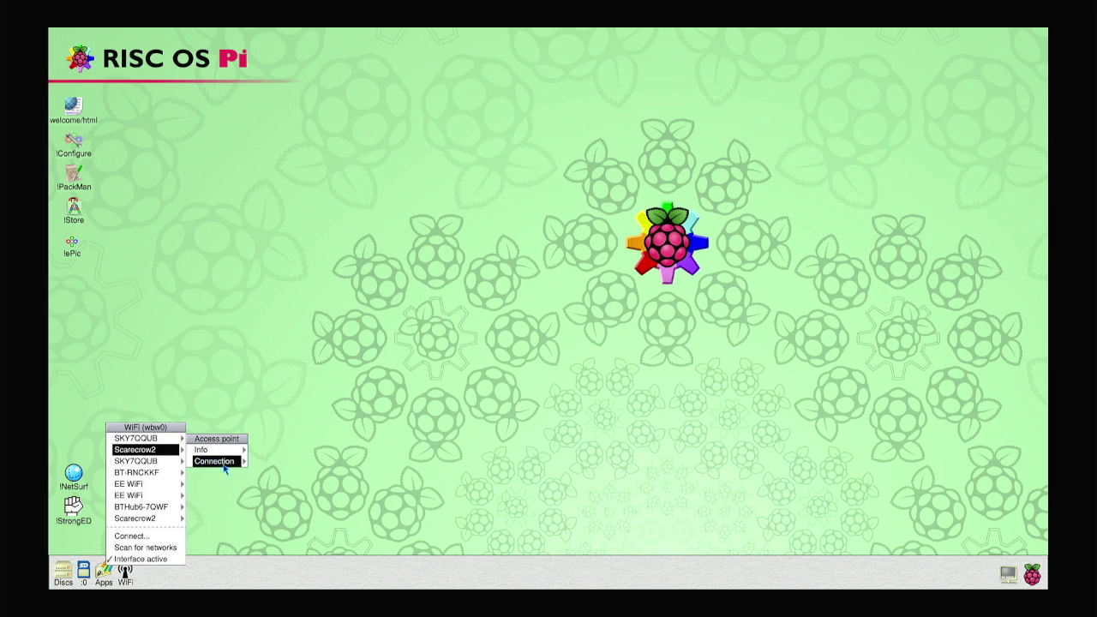
mouse_move(243, 463)
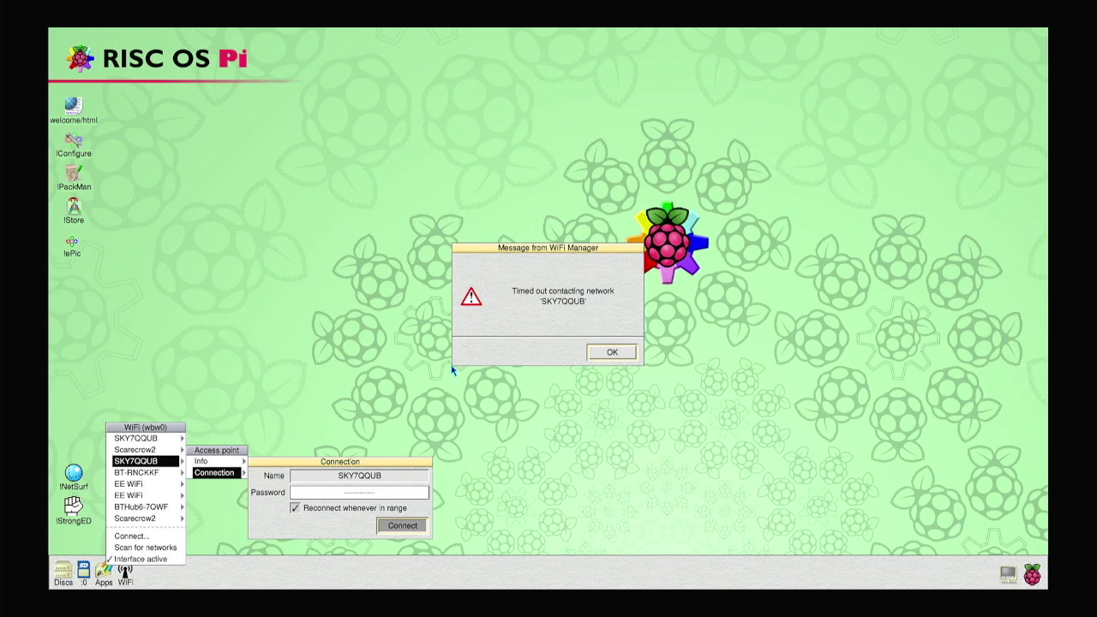
click(613, 353)
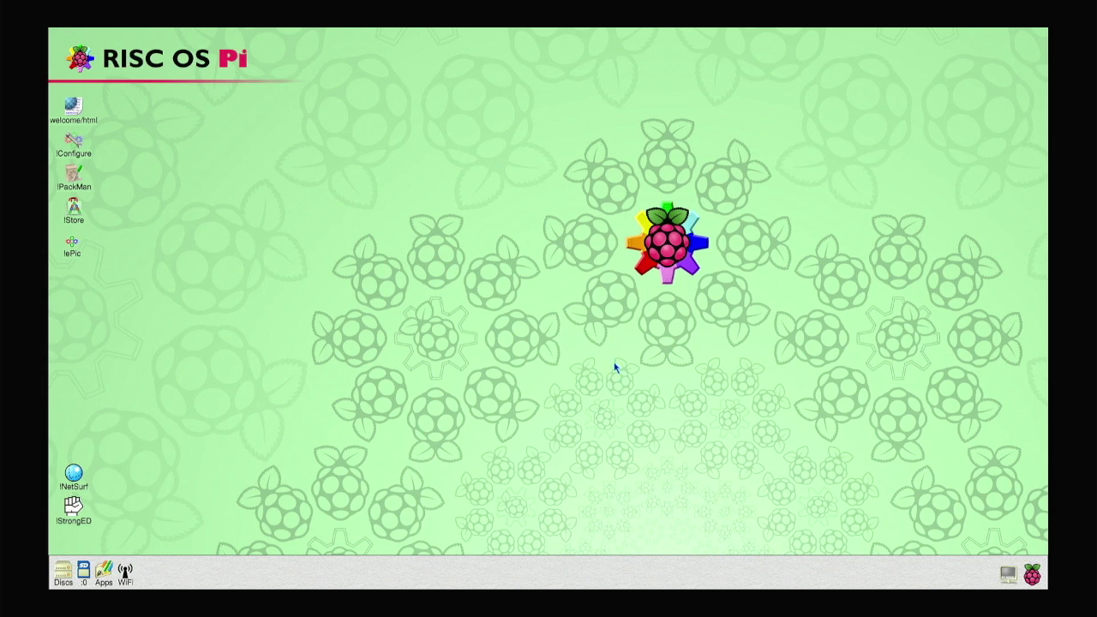
- Relaunch NetSurf, open Configuration from the Raspberry menu, then bring up the WiFi network list
double_click(74, 474)
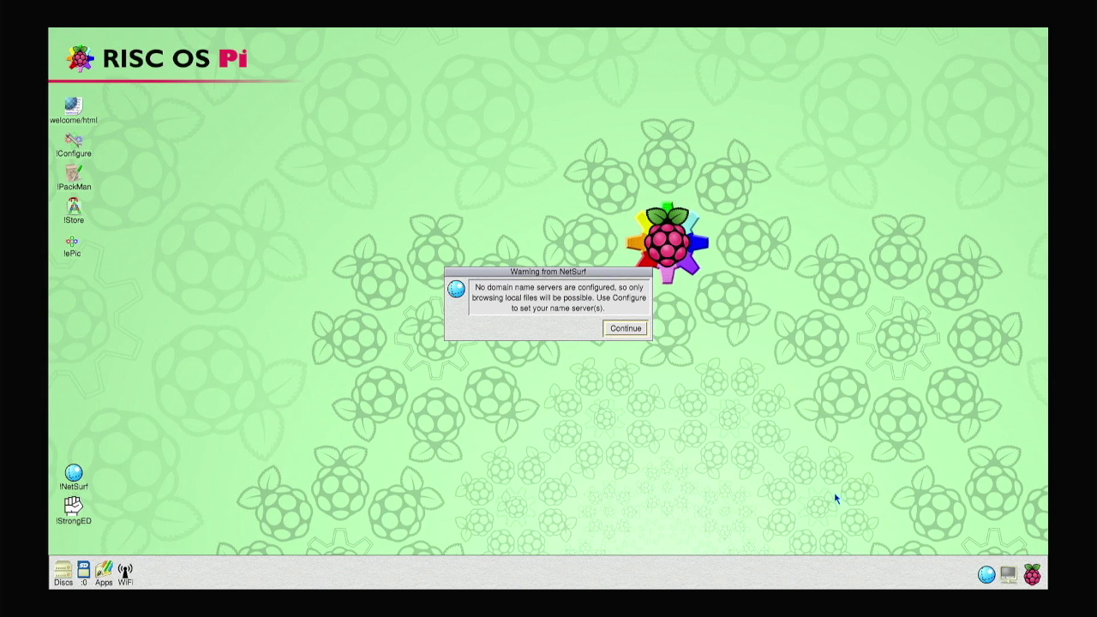
middle_click(1029, 573)
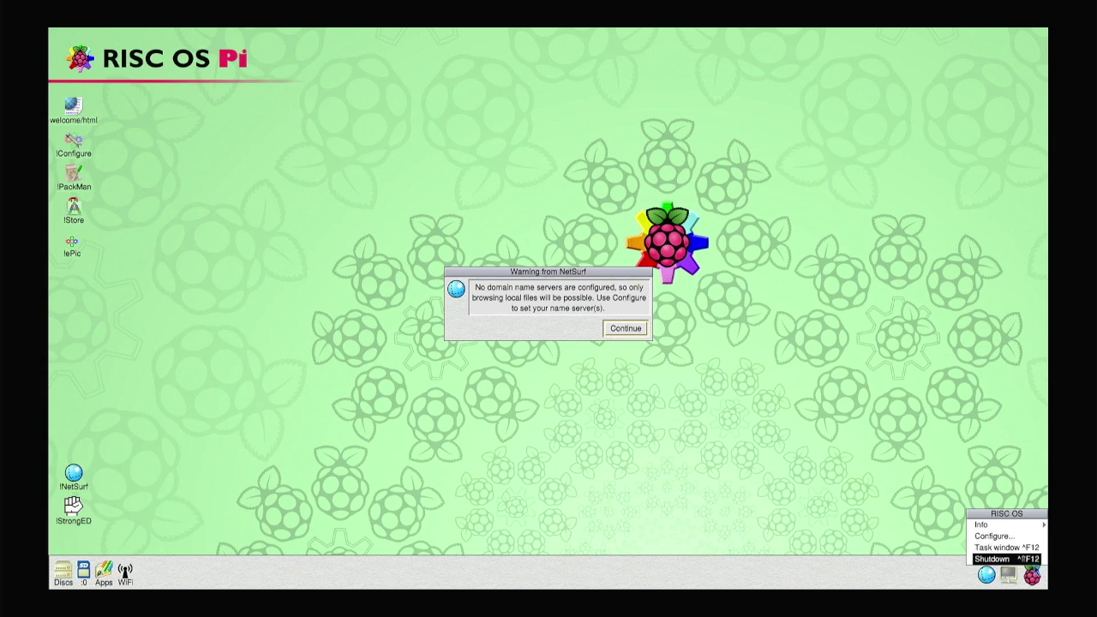
click(1038, 537)
middle_click(1038, 575)
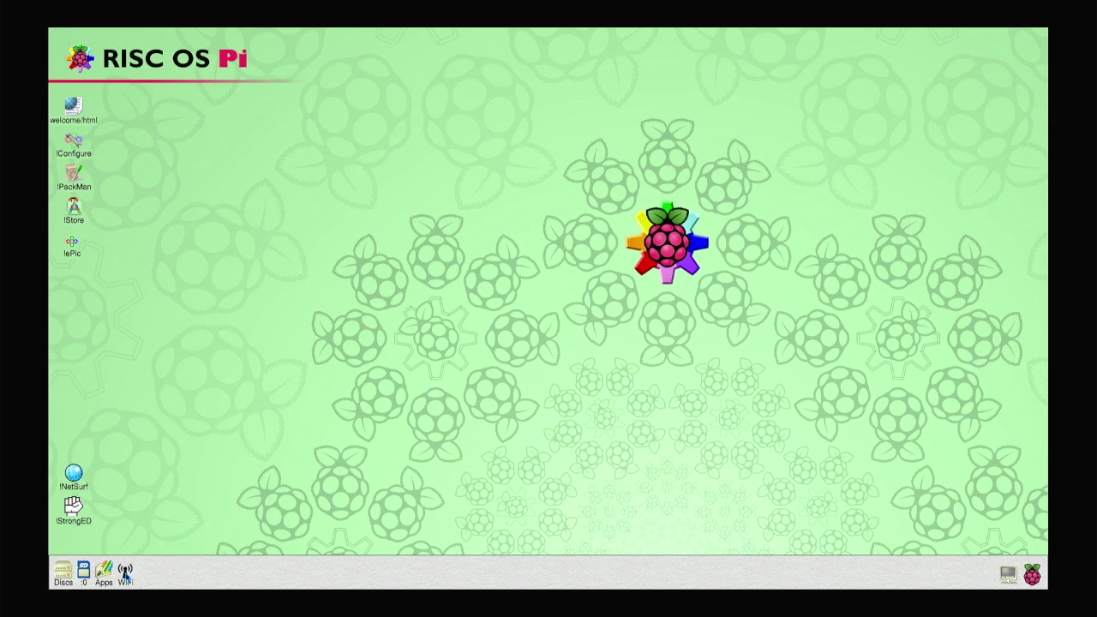
middle_click(125, 577)
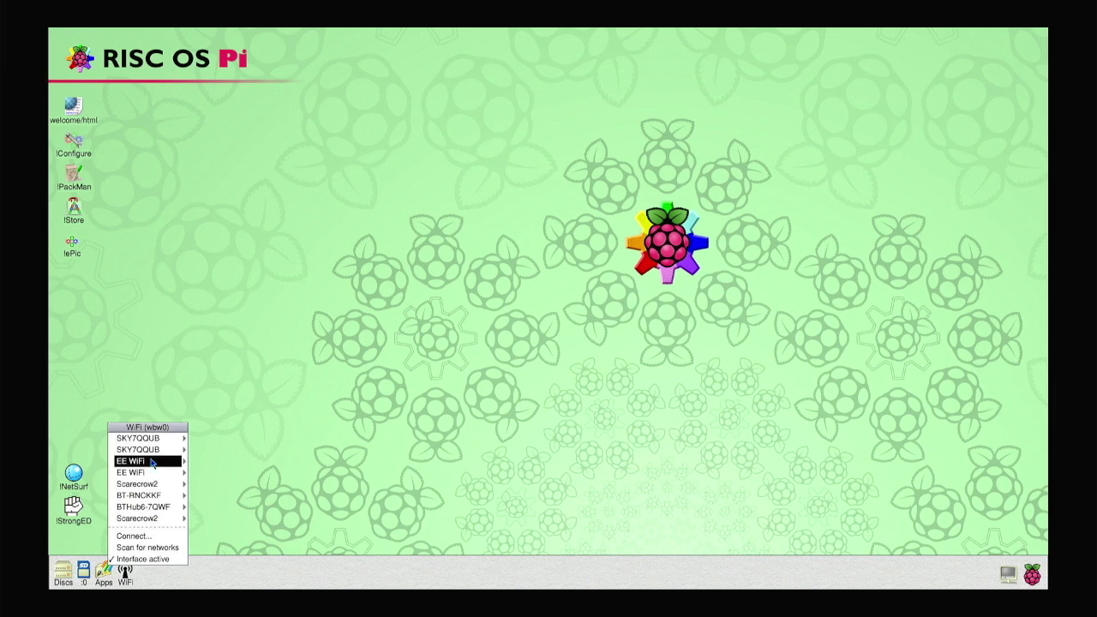
- Submit a SKY7QQUB connection with its password, dismiss the timeout, and open NetSurf's welcome page
mouse_move(178, 438)
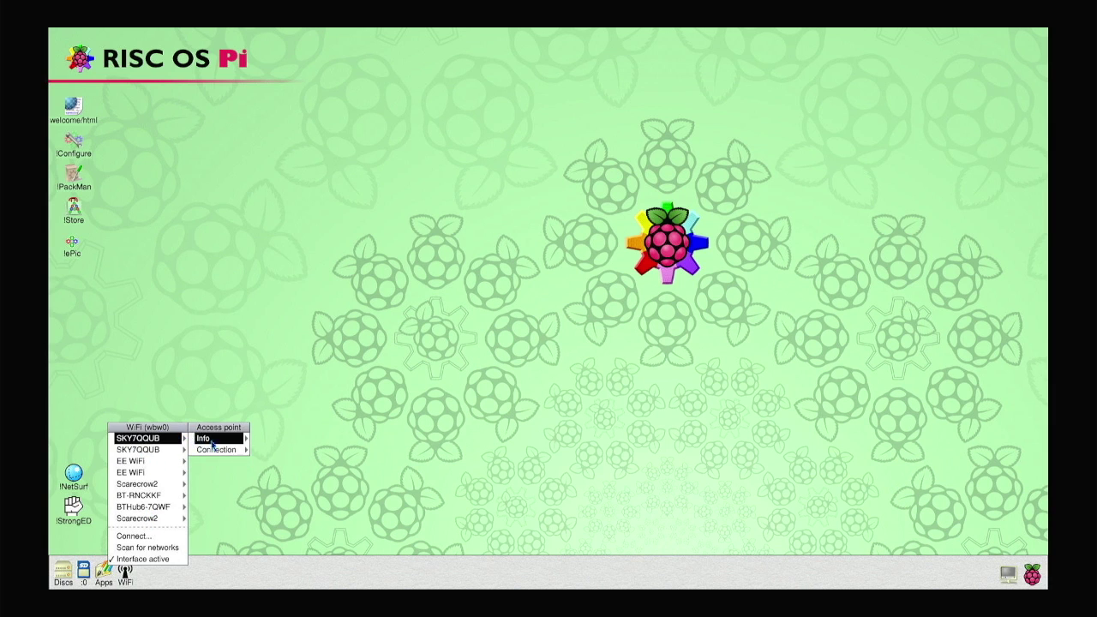
mouse_move(252, 453)
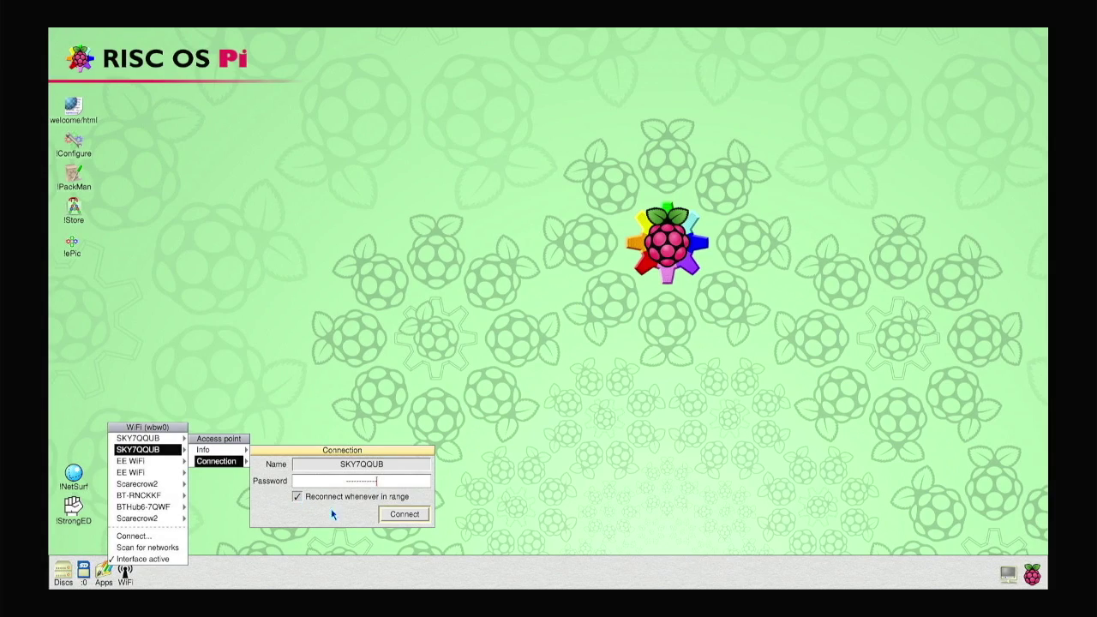
click(390, 518)
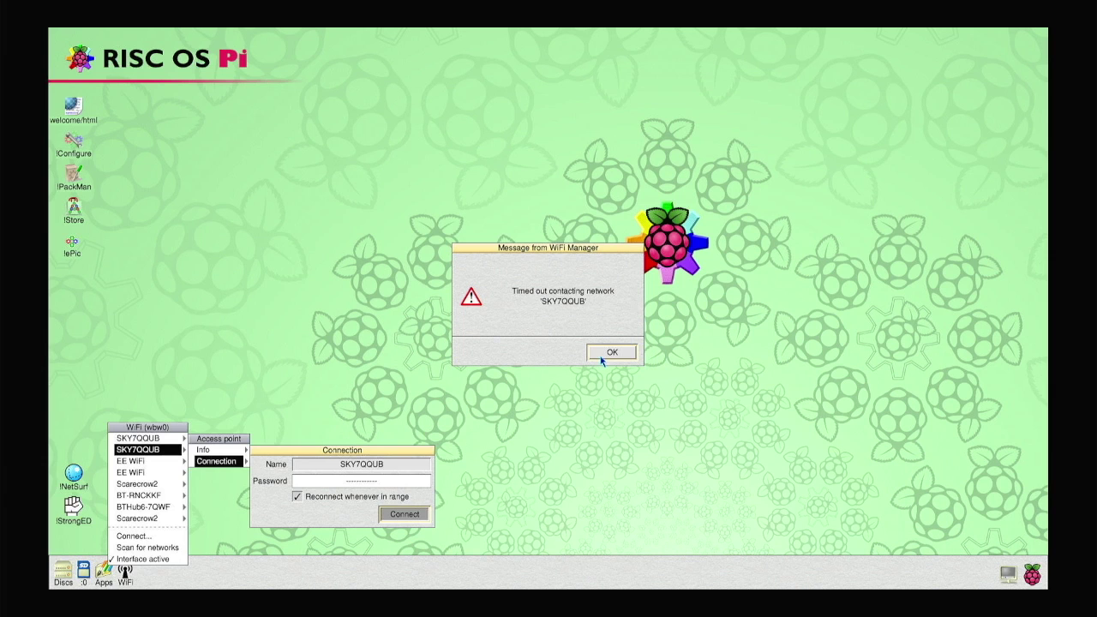
click(616, 357)
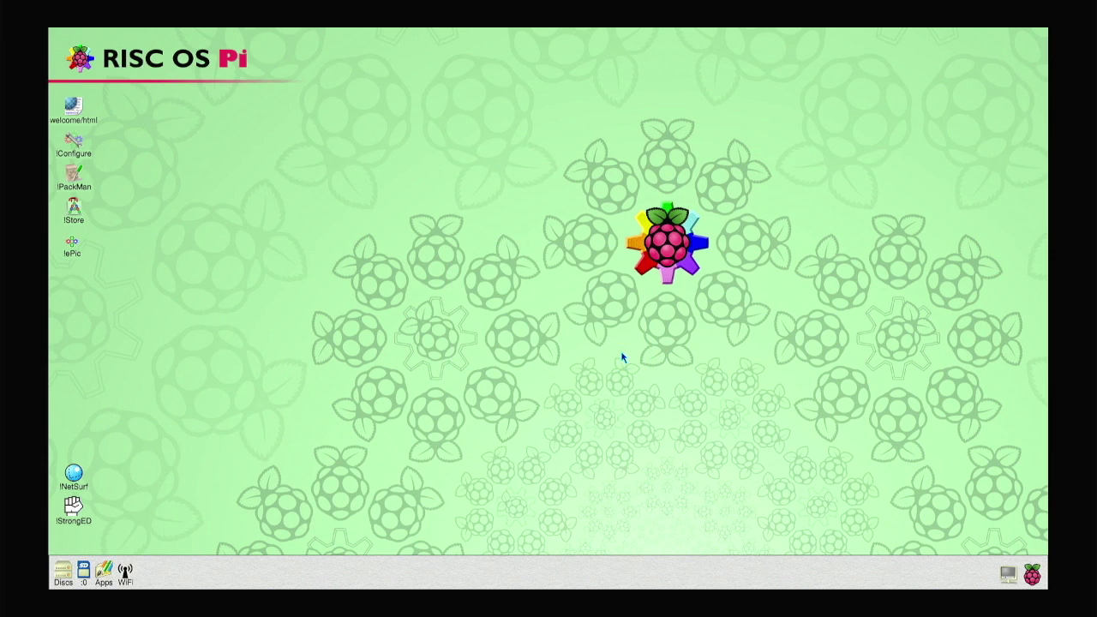
click(978, 576)
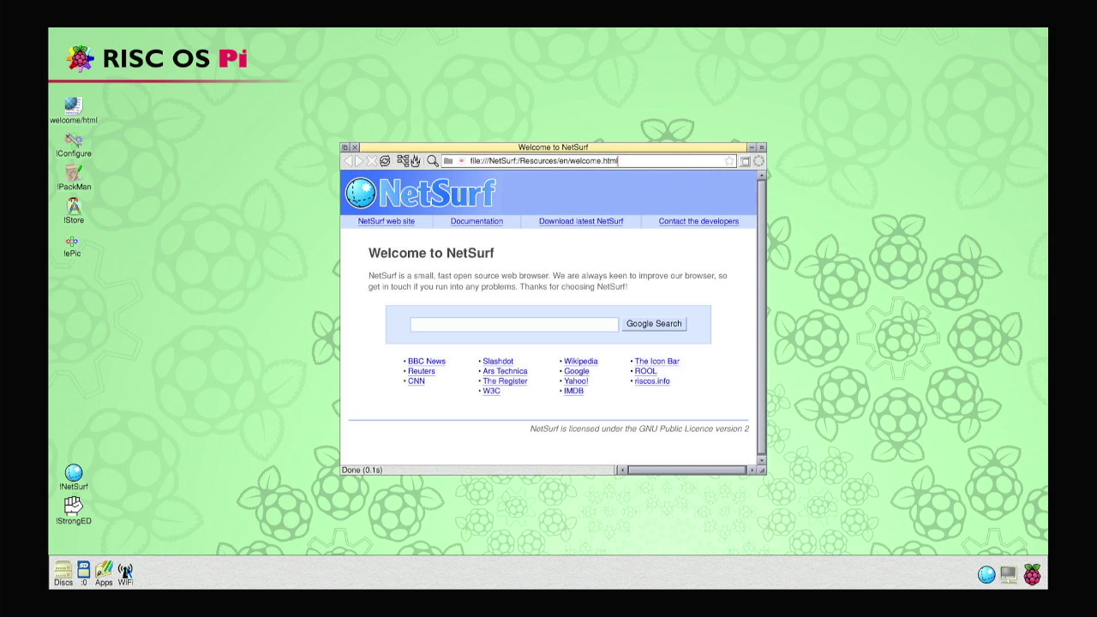
- Rescan for Wi-Fi networks, then open Configuration and its Network panel
middle_click(131, 574)
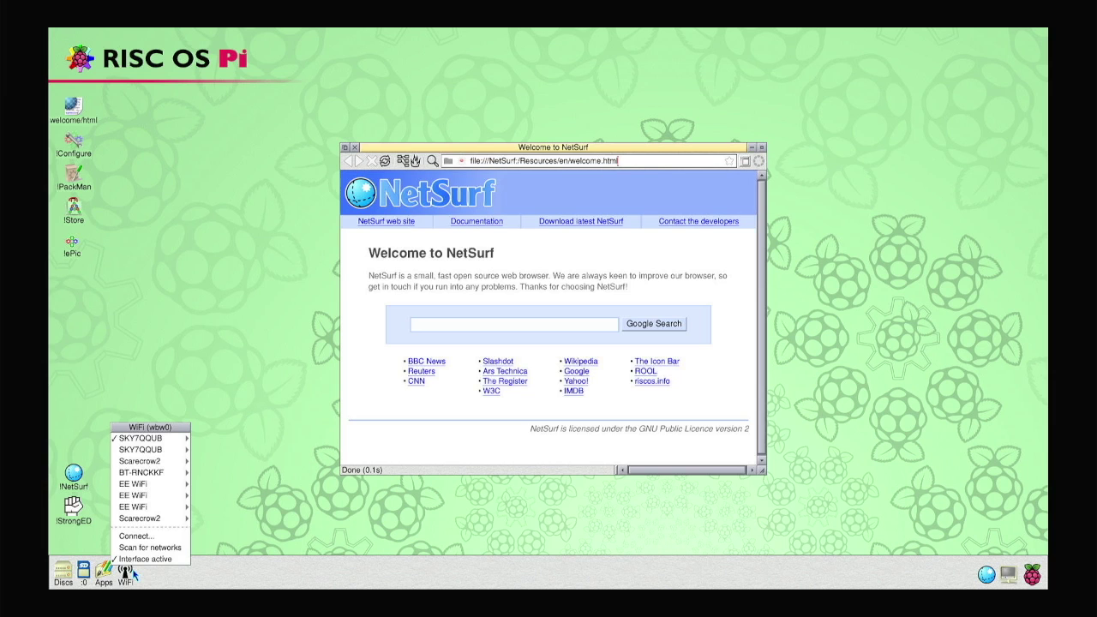
click(150, 547)
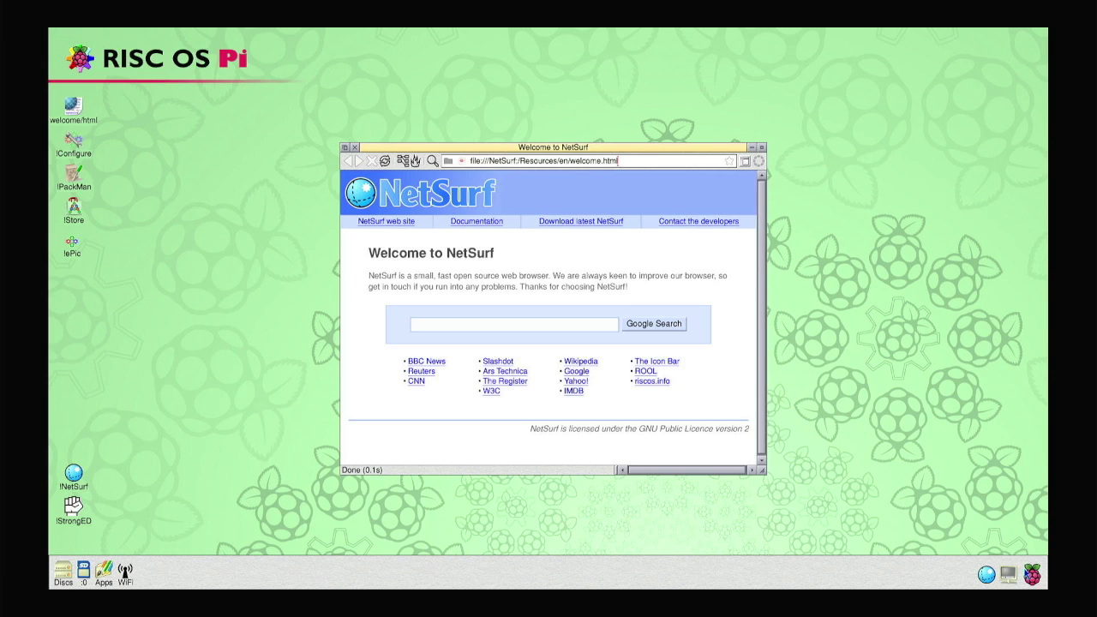
middle_click(1026, 571)
click(1020, 537)
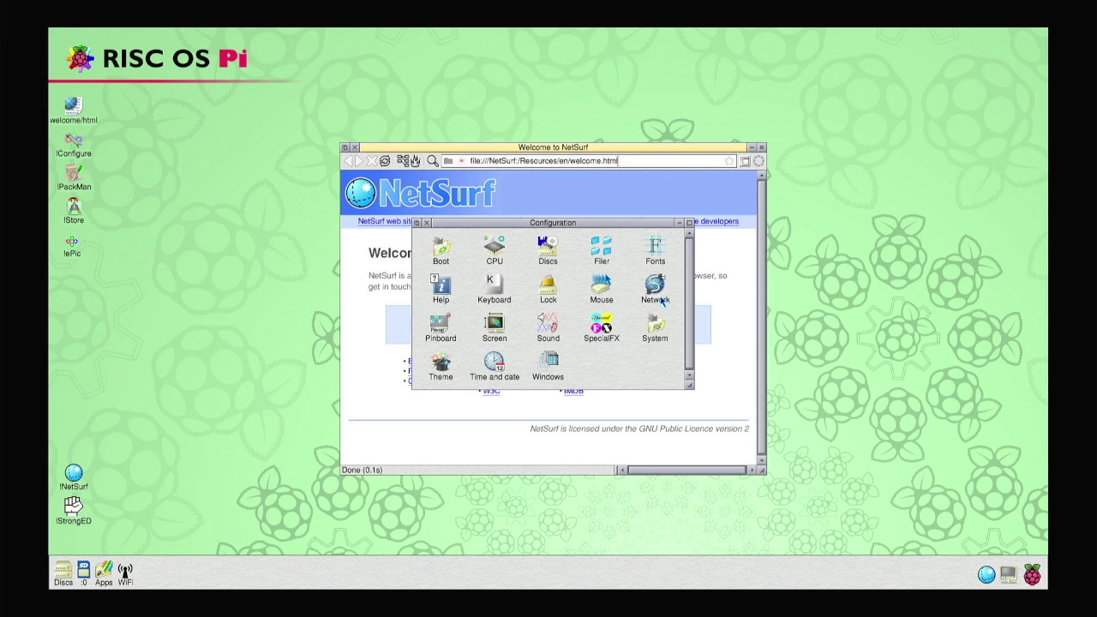
click(660, 294)
- Inspect the Access and Econet settings, closing each unchanged
click(708, 298)
click(743, 332)
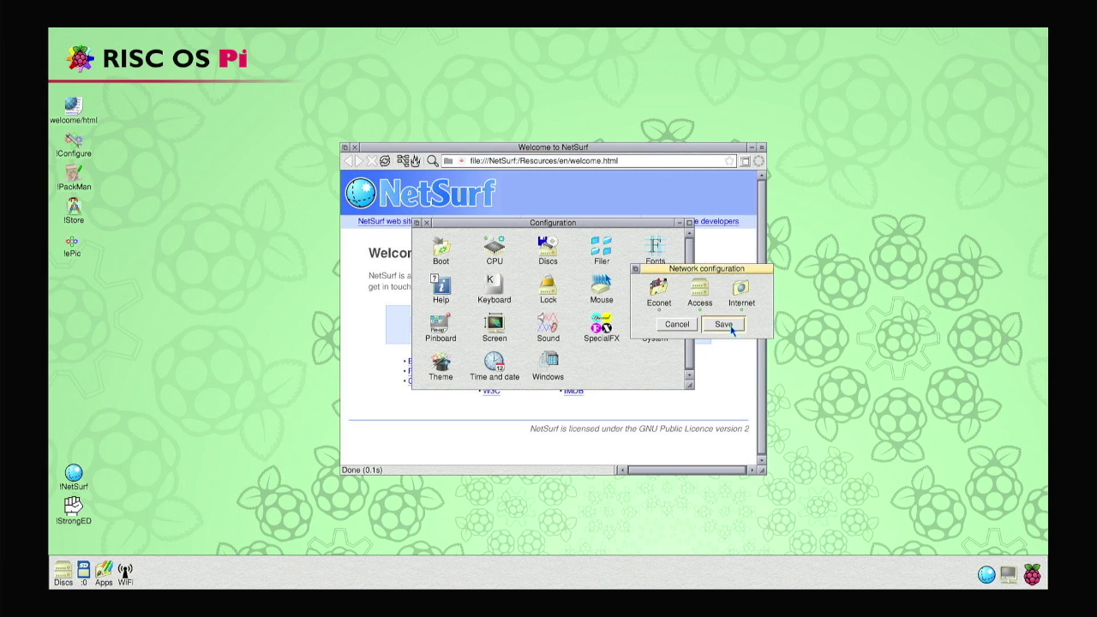
click(665, 288)
click(729, 384)
- Open Internet configuration, view Routing and Host names without changes, then open Interfaces
click(740, 294)
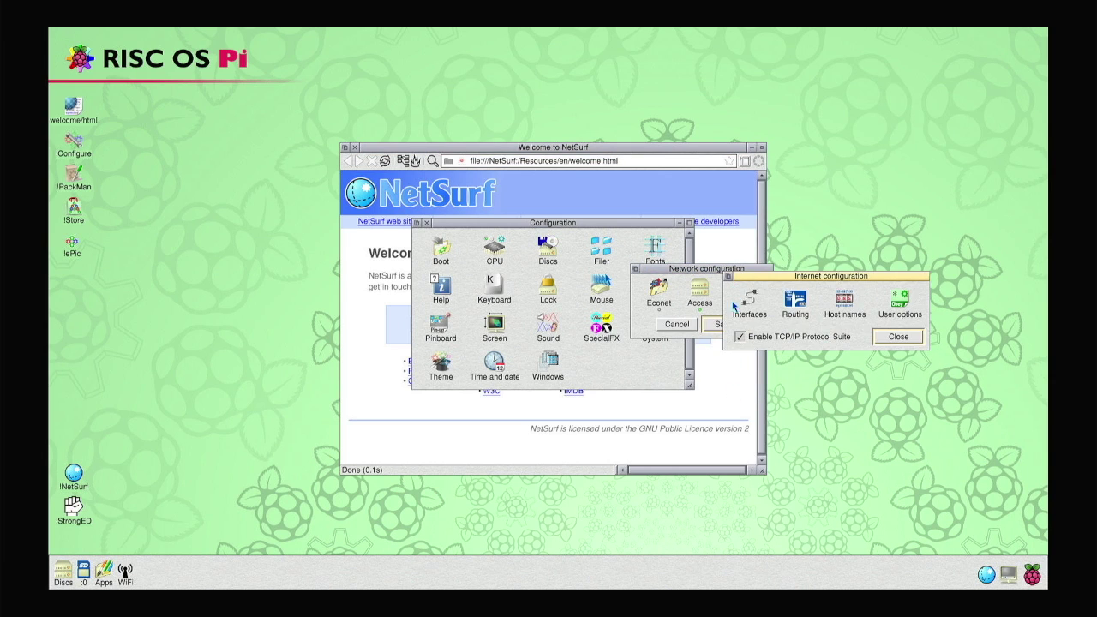
click(795, 305)
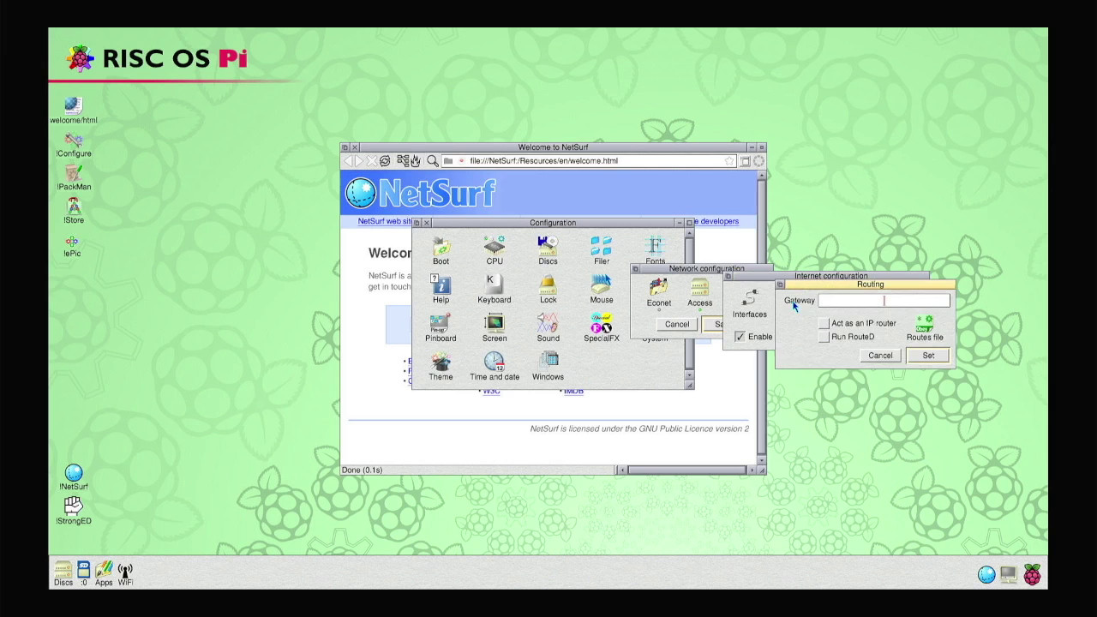
click(878, 362)
click(846, 308)
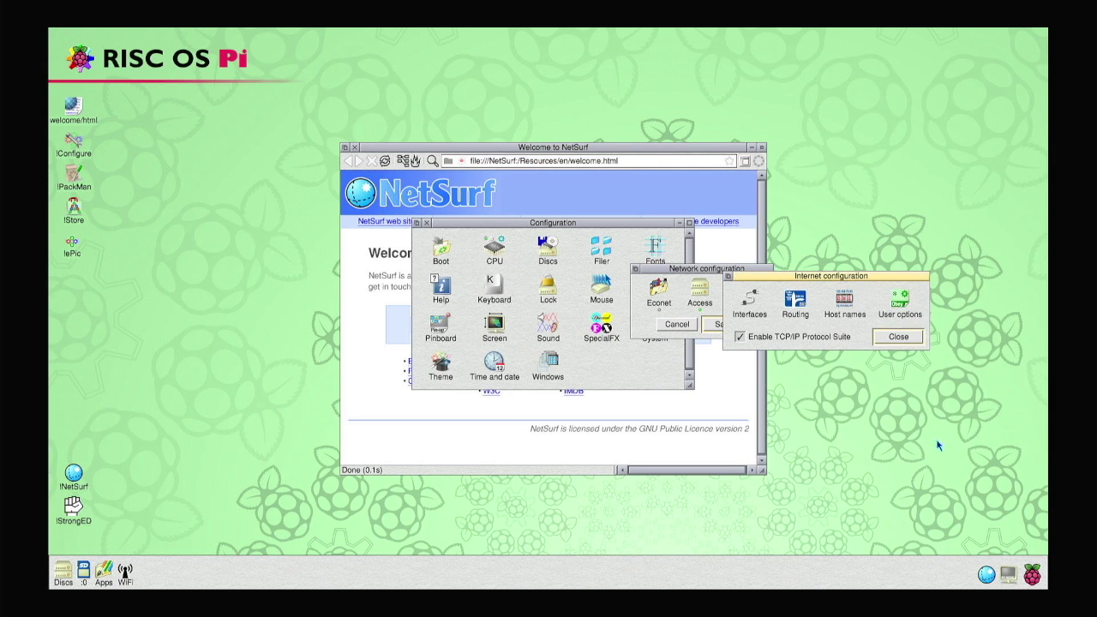
click(936, 441)
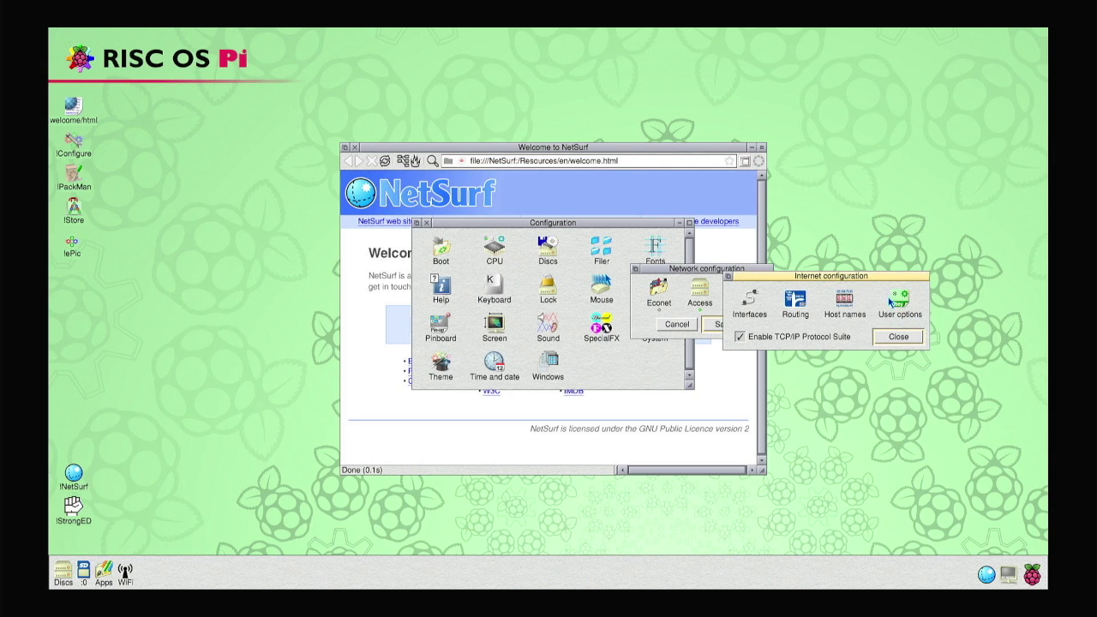
click(751, 302)
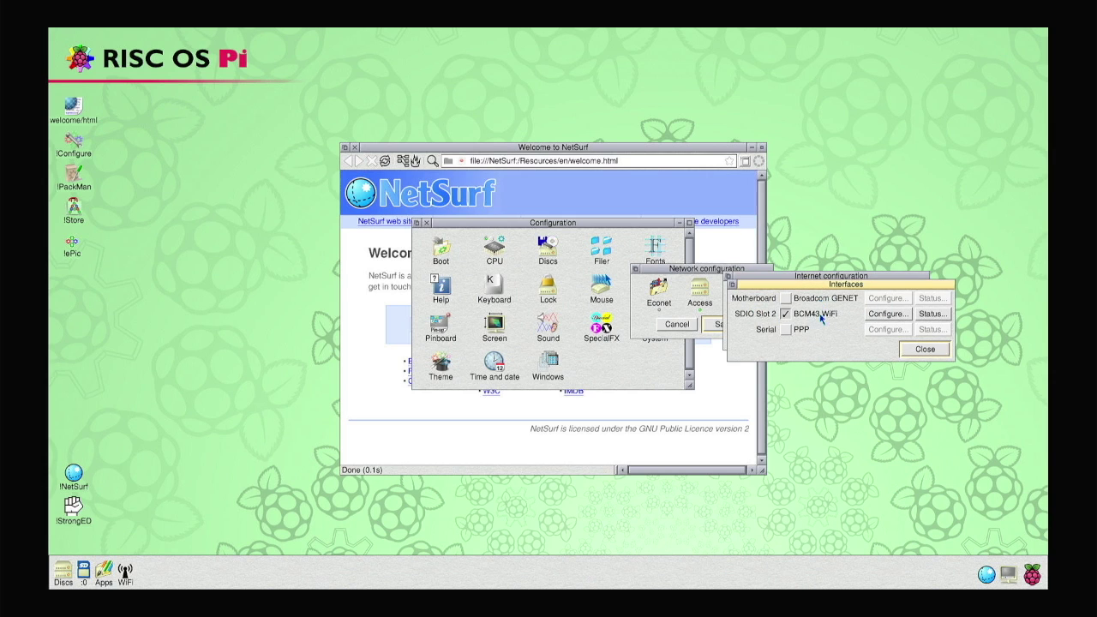
- Look at the BCM43 WiFi interface's settings and check its current status
click(885, 314)
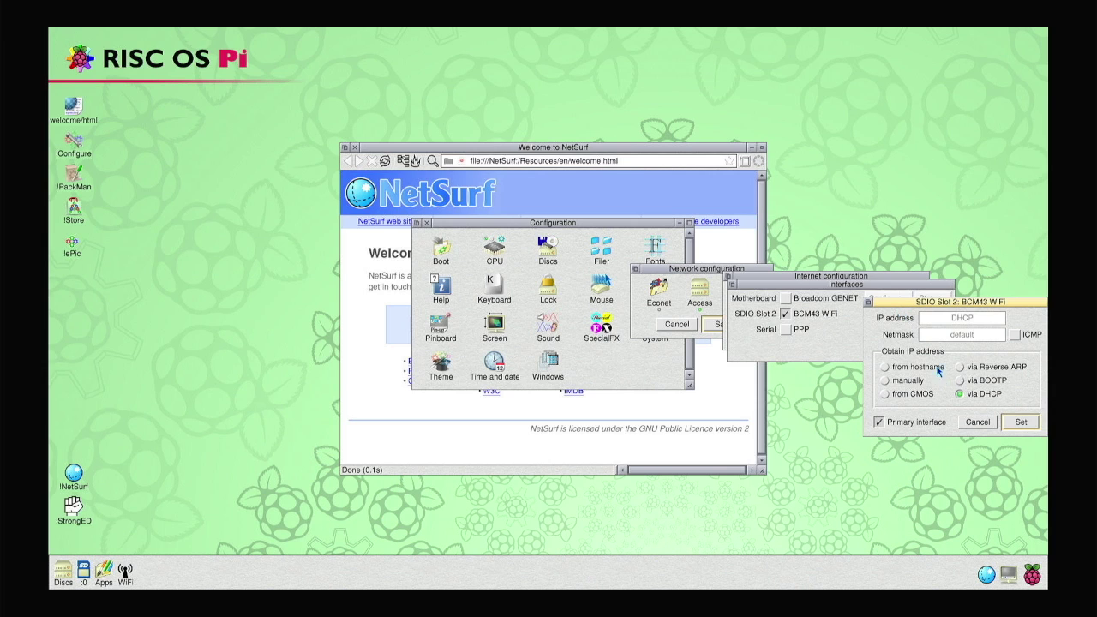
click(969, 422)
click(933, 316)
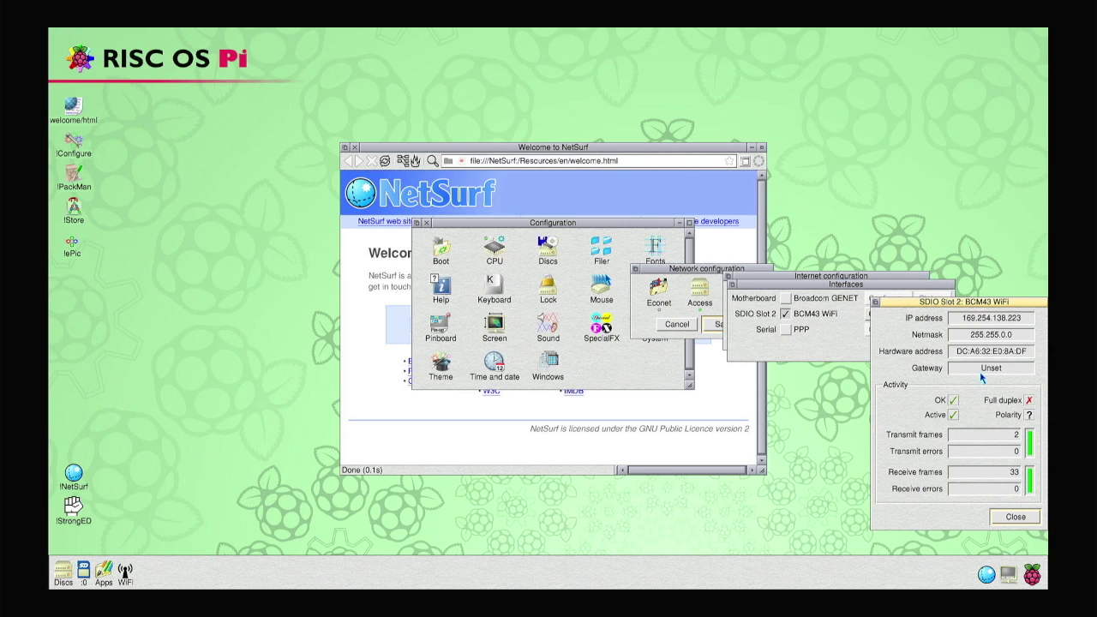
click(1016, 517)
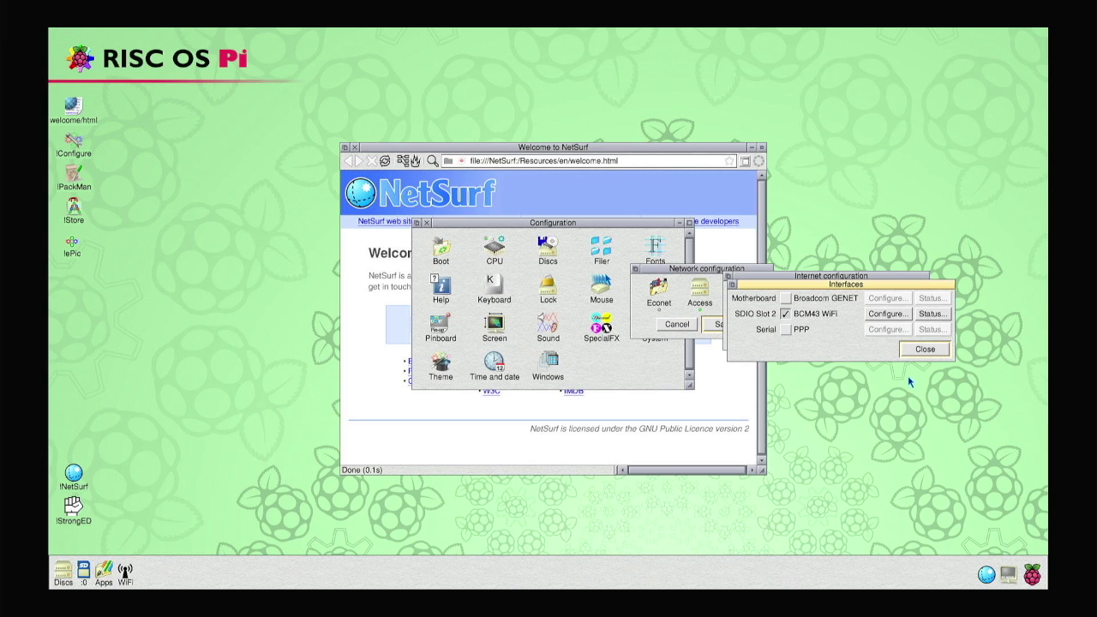
- Switch the BCM43 WiFi address source from DHCP to 'from hostname' and apply it
click(876, 313)
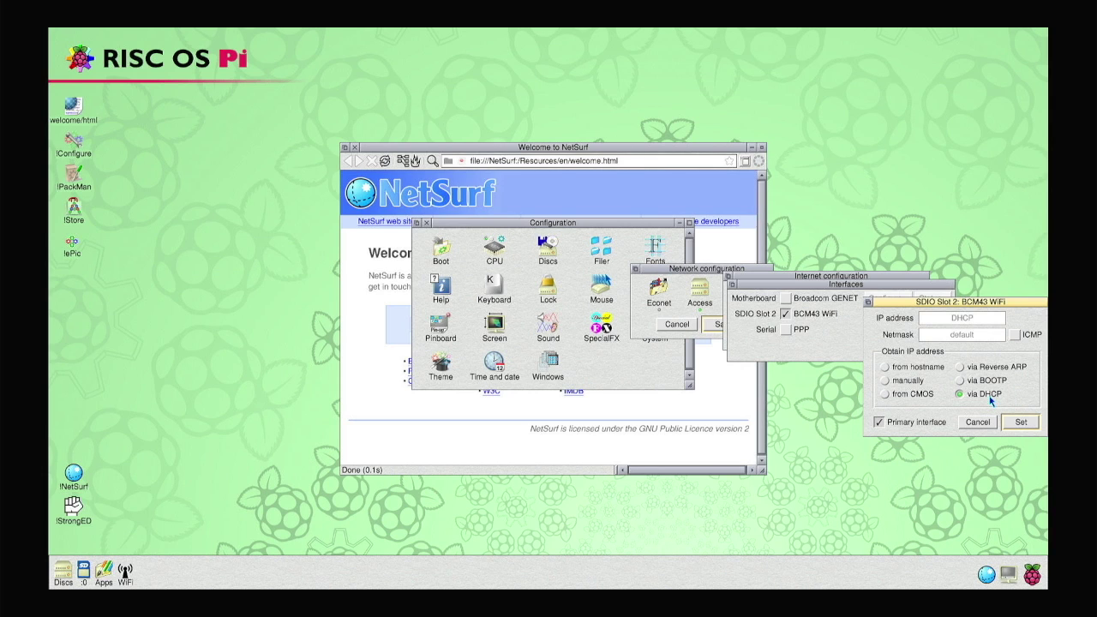
click(929, 368)
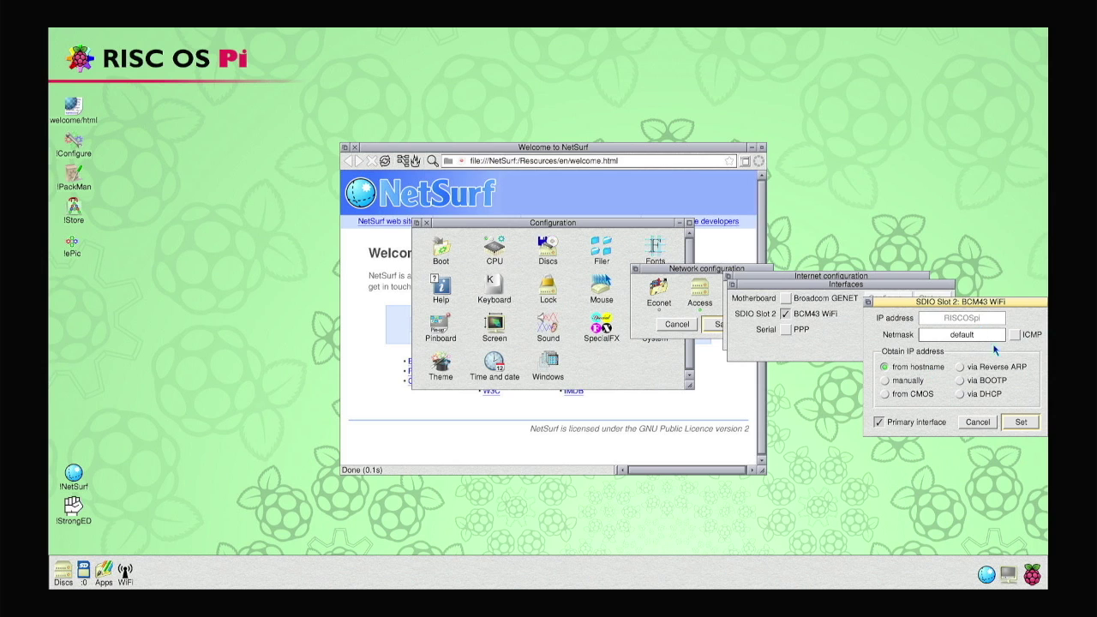
click(1026, 423)
- Close Internet configuration, save the network configuration past the Hosts file warning, and open the Wi-Fi menu
click(933, 352)
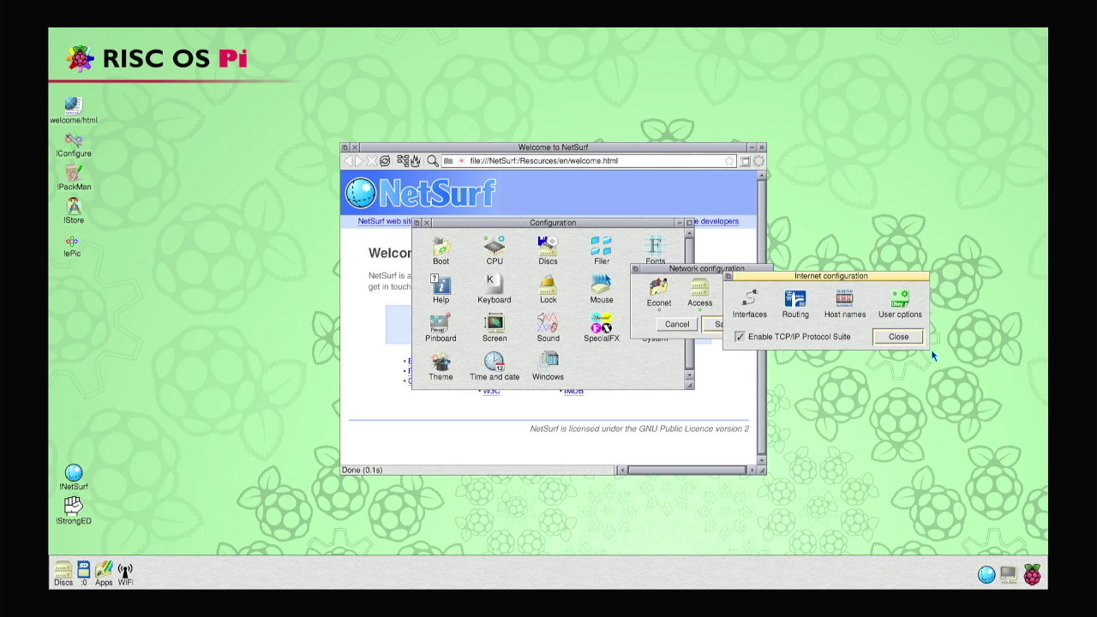
click(896, 340)
click(724, 325)
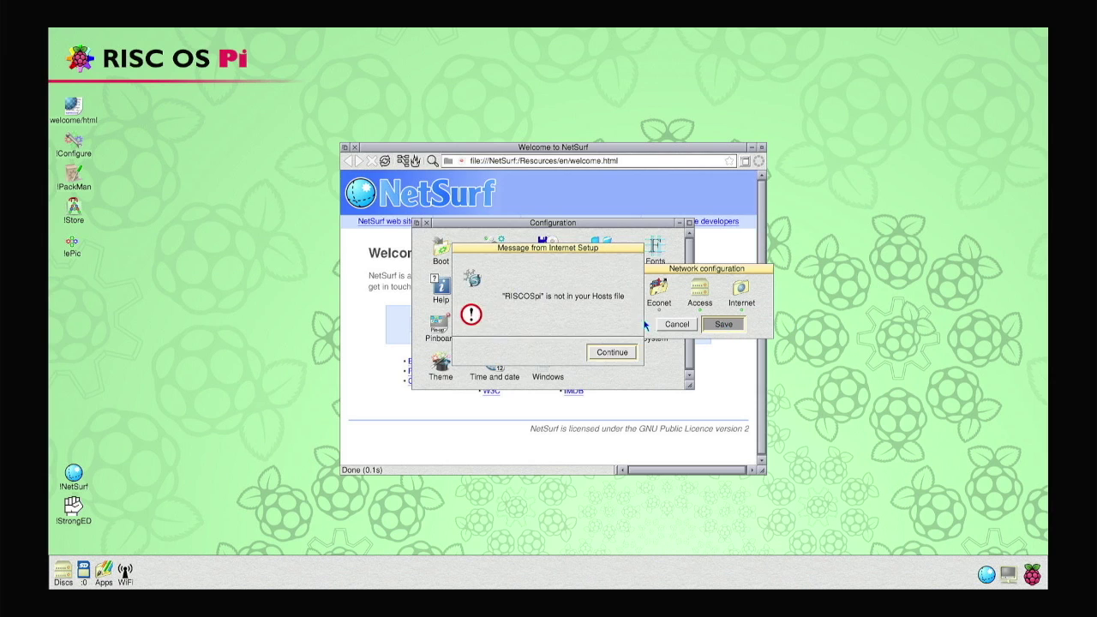
click(614, 353)
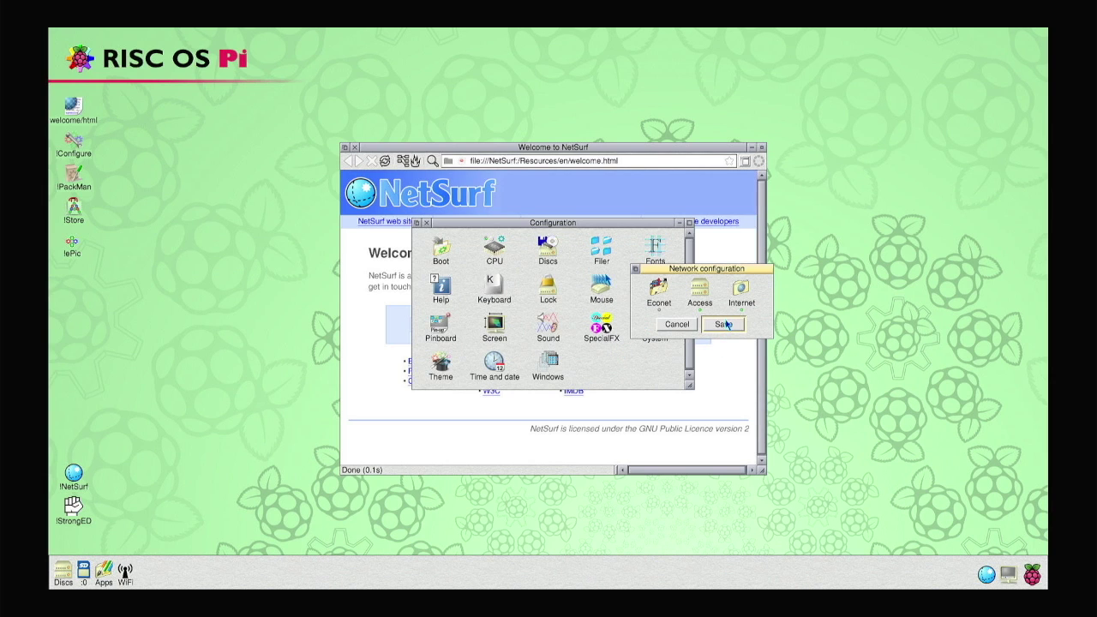
click(726, 325)
click(605, 356)
middle_click(136, 581)
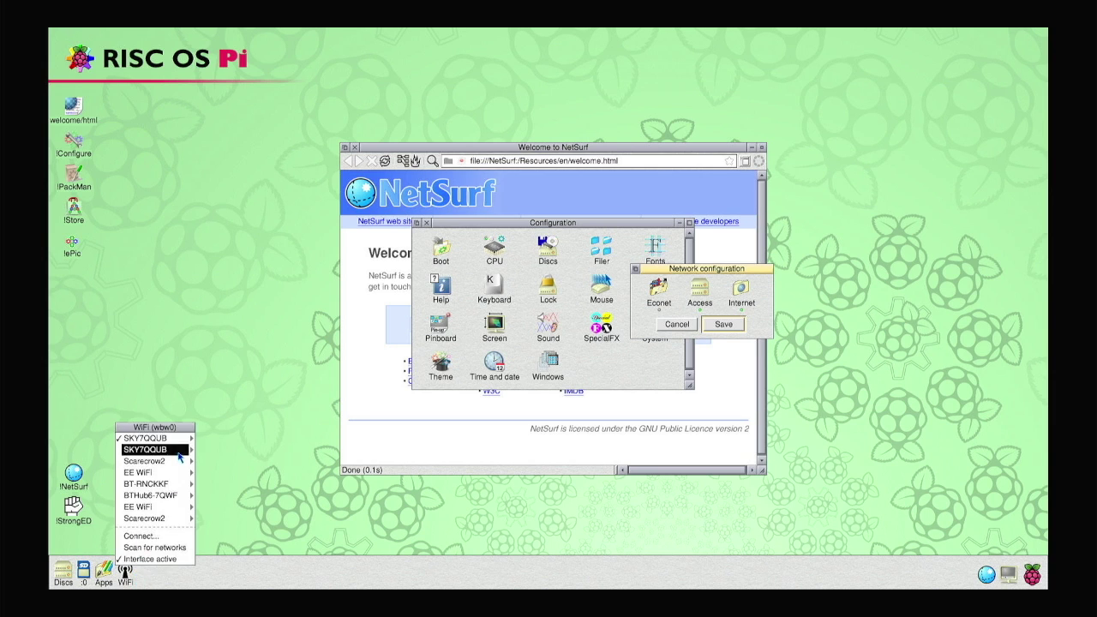